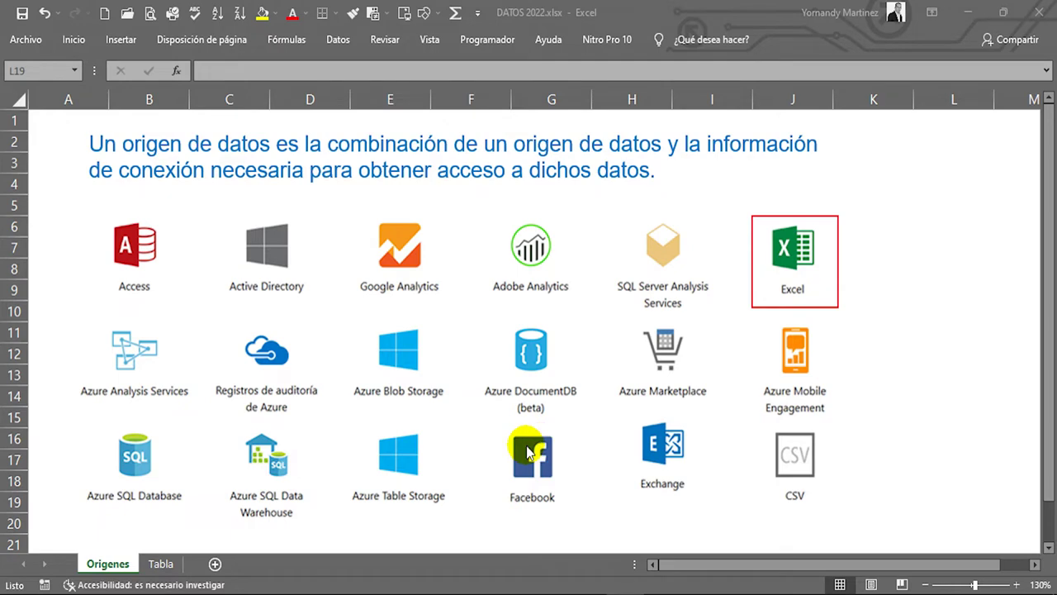
- Switch to the Tabla sheet and set its zoom to 130%
{"action": "key", "text": "ctrl+Page_Down"}
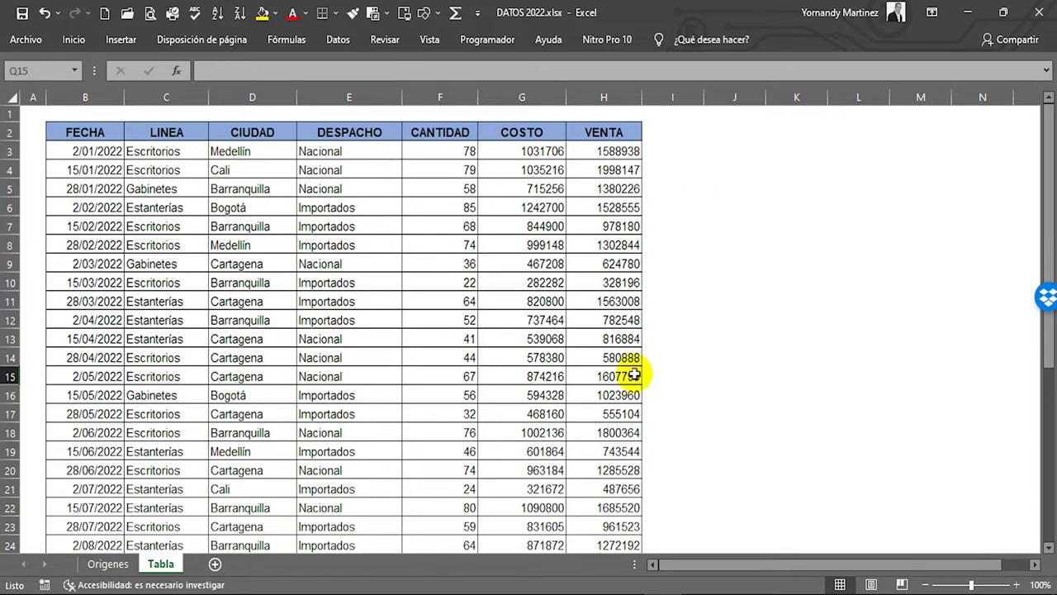
{"action": "left_click", "coordinate": [114, 173]}
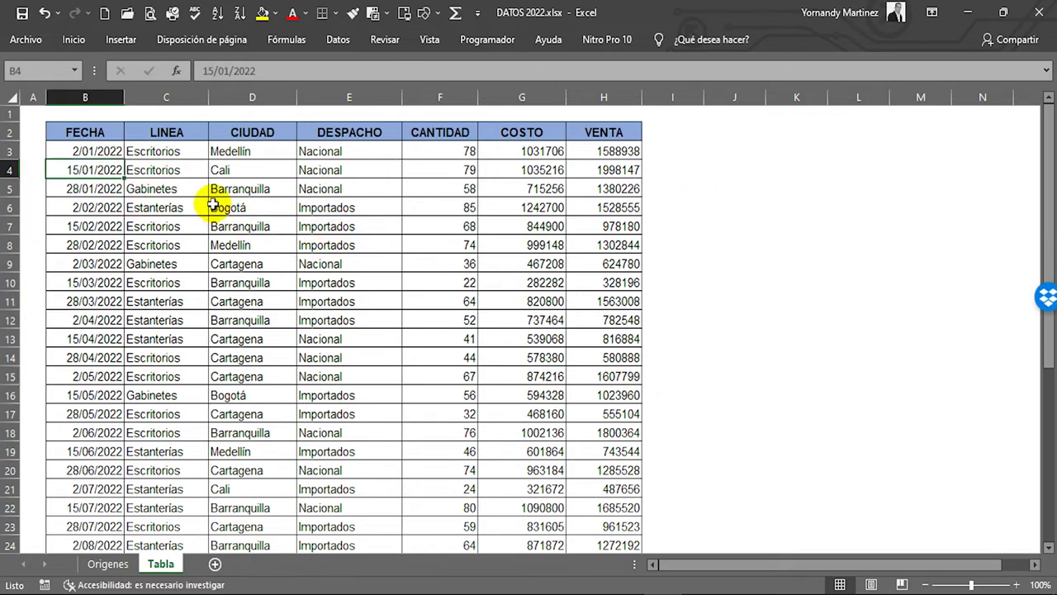
{"action": "scroll", "coordinate": [232, 236], "scroll_direction": "down", "scroll_amount": 1}
{"action": "scroll", "coordinate": [810, 380], "scroll_direction": "up", "scroll_amount": 2}
{"action": "scroll", "coordinate": [496, 270], "scroll_direction": "up", "scroll_amount": 1}
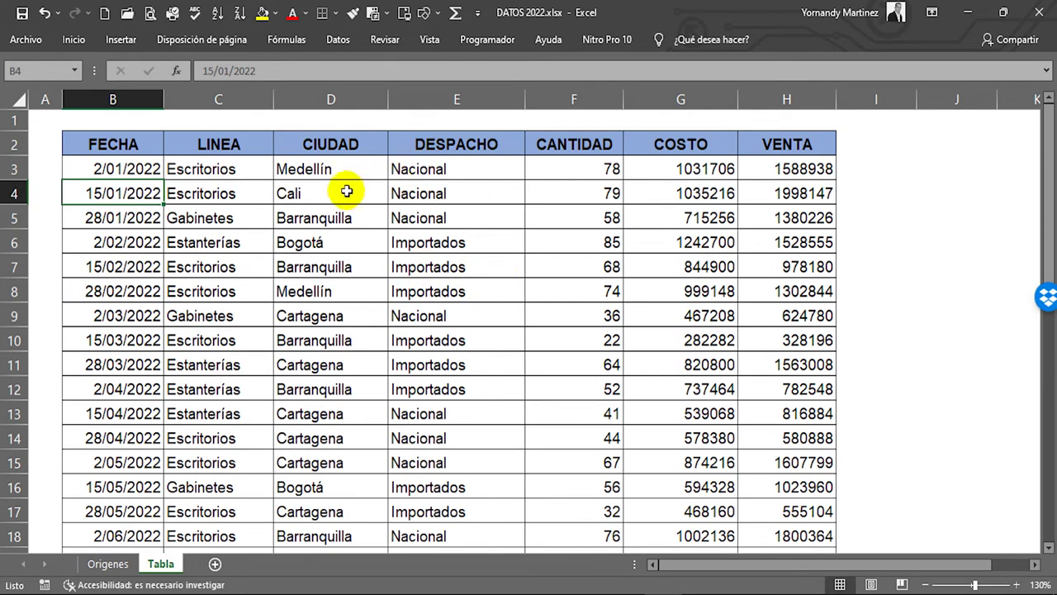
- Examine the table's fields one column at a time, from FECHA through VENTA
{"action": "left_click", "coordinate": [138, 99]}
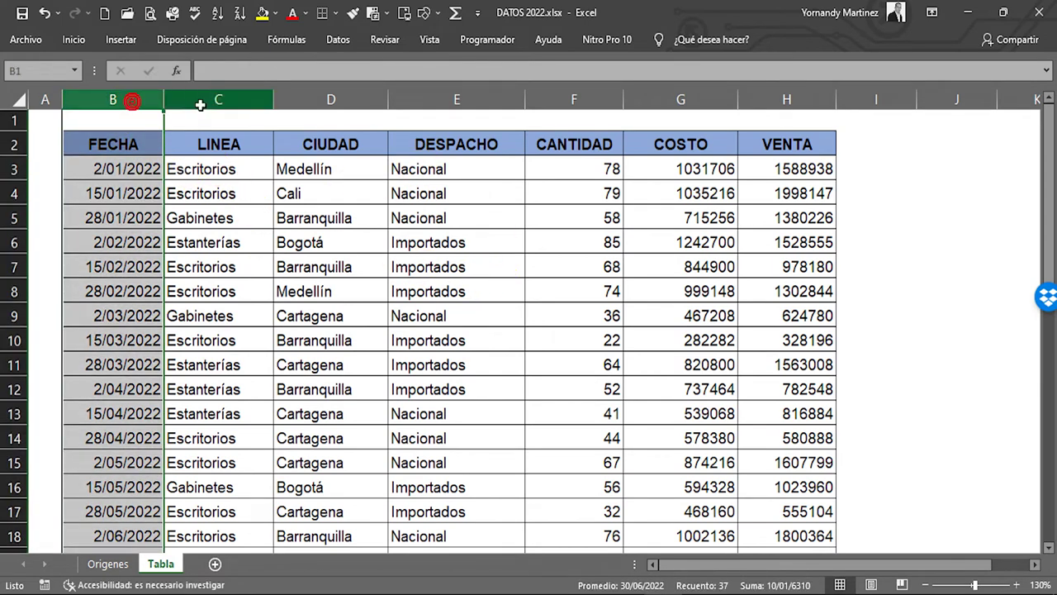
{"action": "left_click_drag", "start_coordinate": [246, 98], "coordinate": [323, 95]}
{"action": "left_click", "coordinate": [329, 96]}
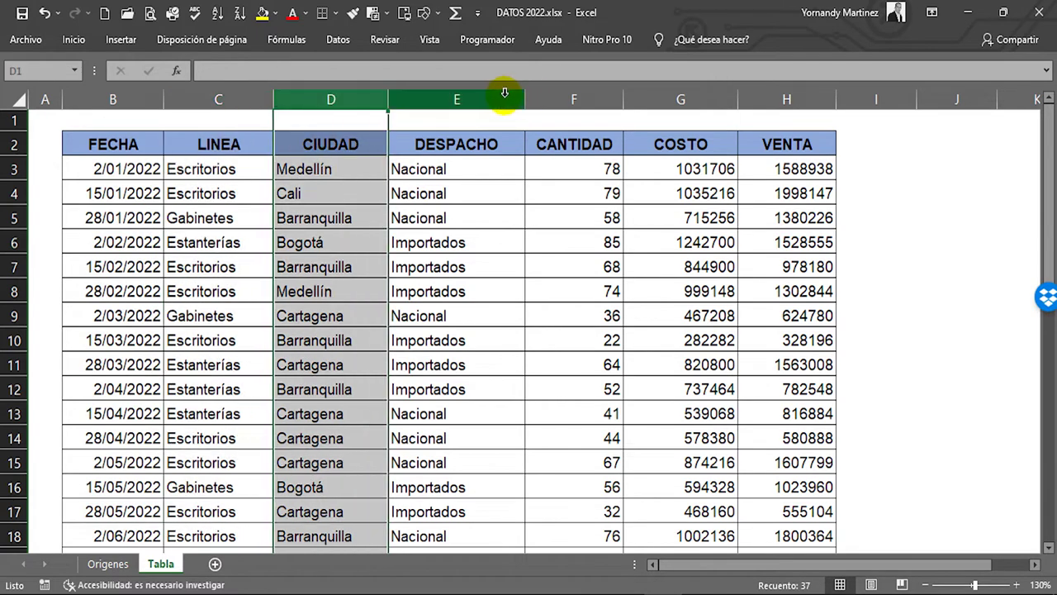
{"action": "left_click", "coordinate": [506, 95]}
{"action": "left_click", "coordinate": [572, 95]}
{"action": "left_click", "coordinate": [685, 99]}
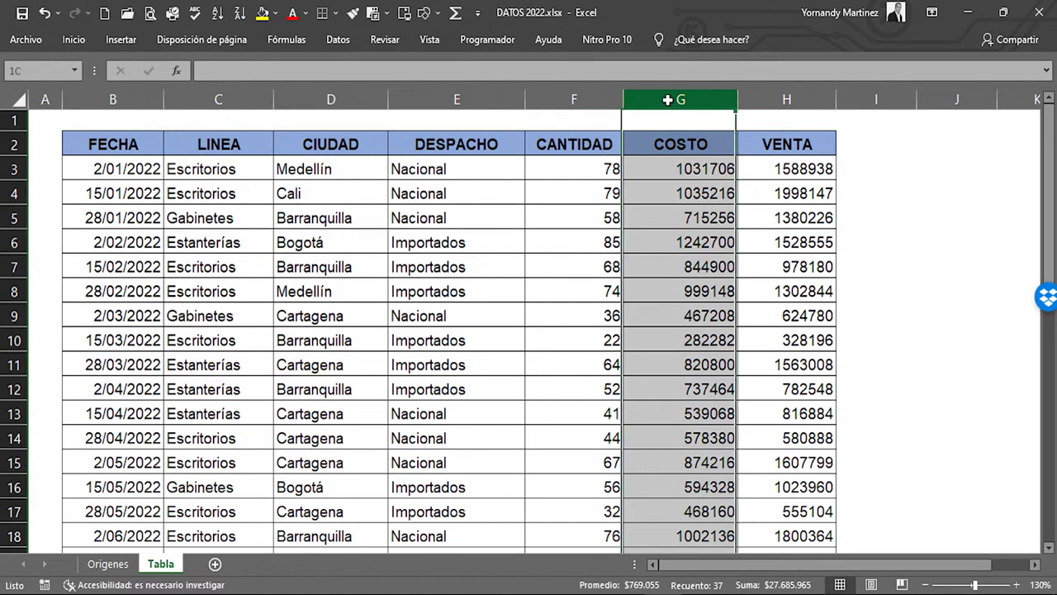
{"action": "left_click", "coordinate": [798, 99]}
- Examine how the table is built from records in rows 3, 5, 7 and 8 and fields in columns B to D
{"action": "left_click", "coordinate": [4, 169]}
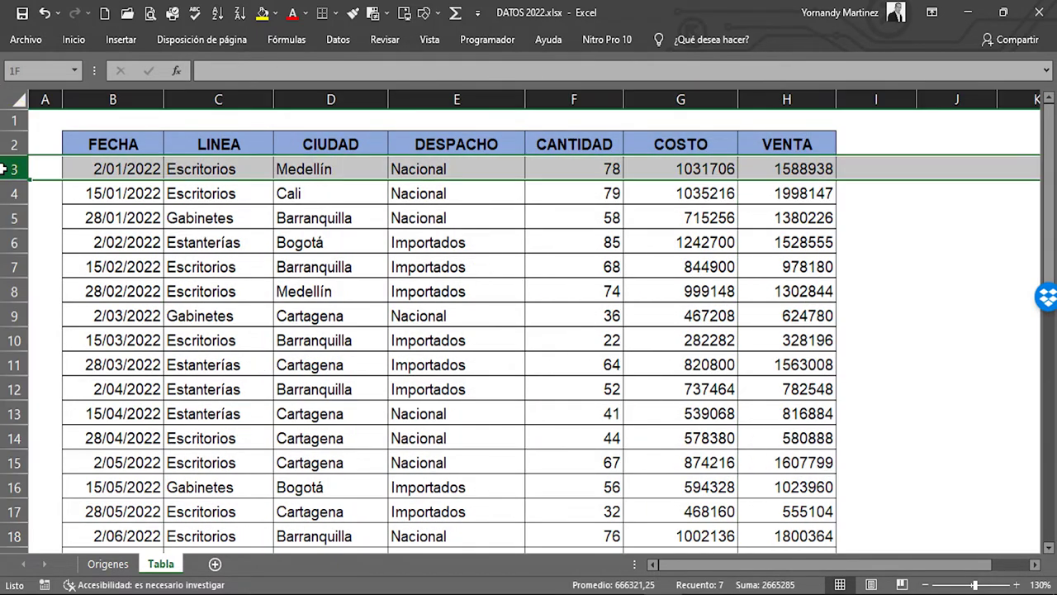
{"action": "left_click", "coordinate": [4, 266]}
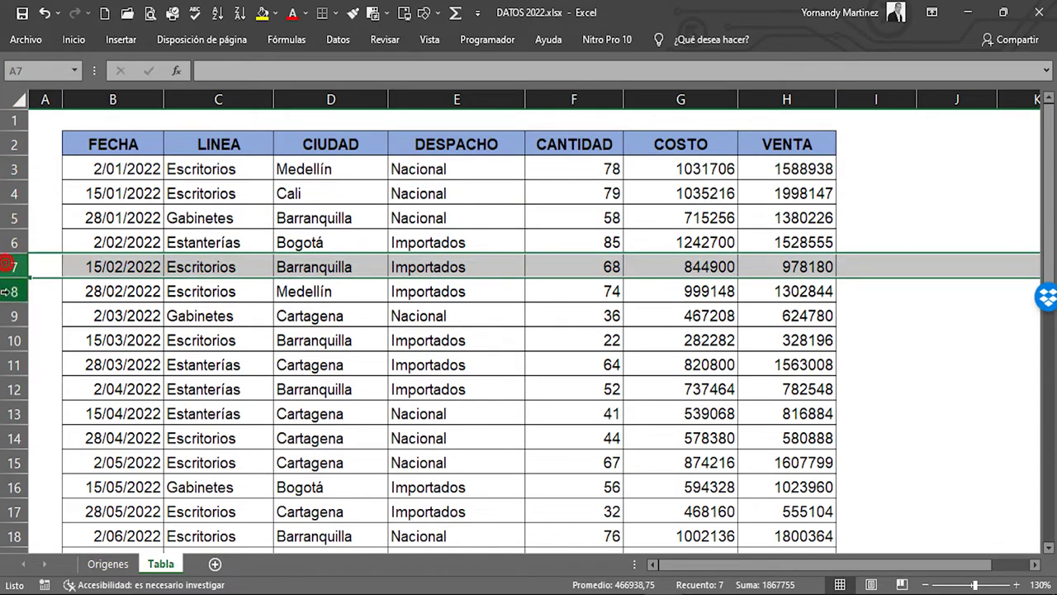
{"action": "left_click", "coordinate": [7, 291]}
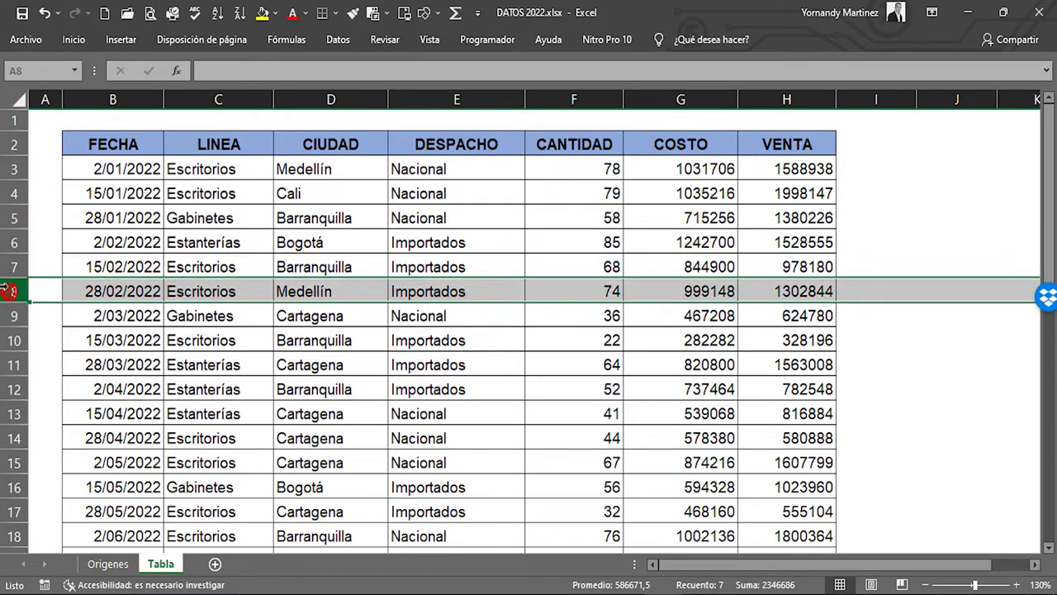
{"action": "left_click", "coordinate": [110, 99]}
{"action": "left_click", "coordinate": [218, 99]}
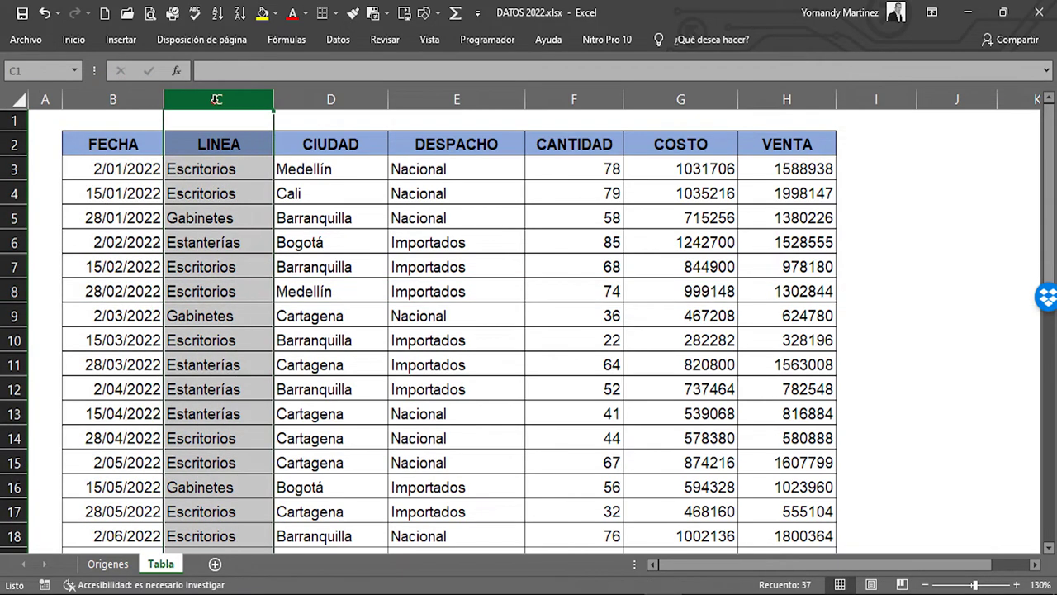
{"action": "left_click", "coordinate": [294, 99]}
{"action": "left_click", "coordinate": [14, 217]}
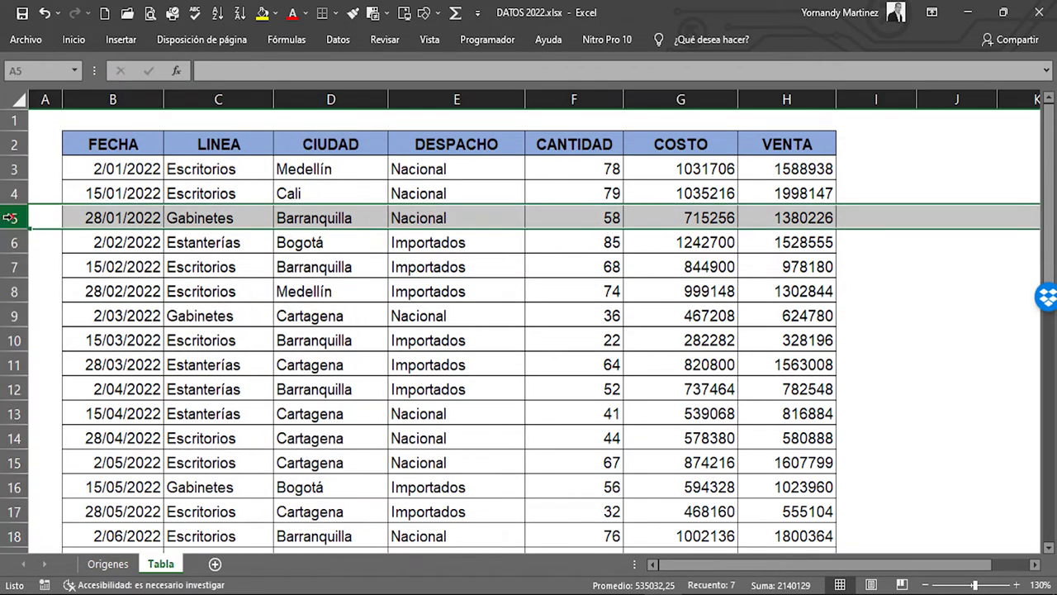
- Examine the dates in the FECHA column from the first record in B3 down to the last in B38
{"action": "left_click", "coordinate": [139, 167]}
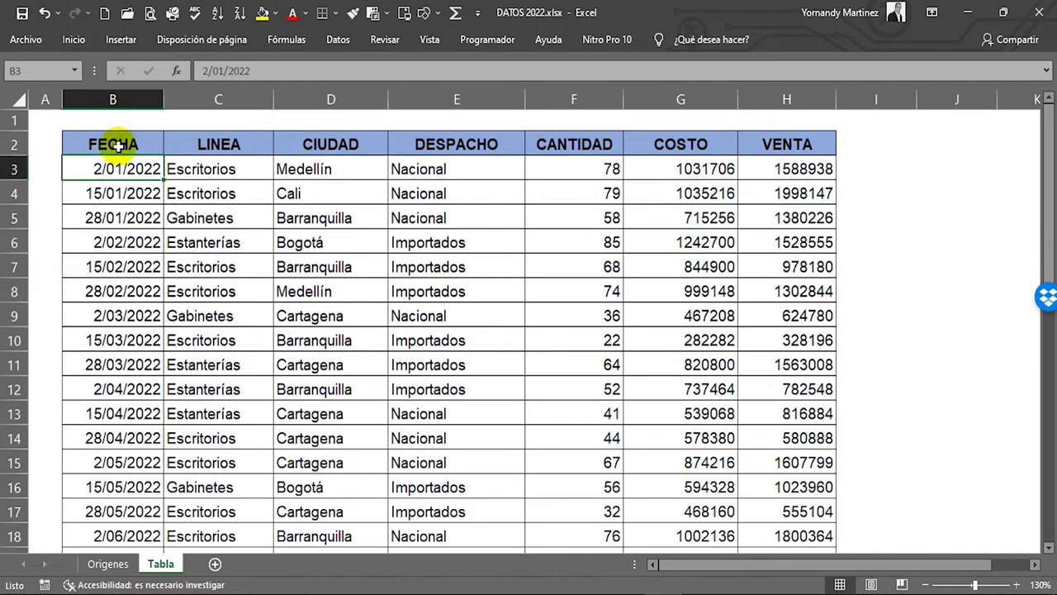
{"action": "left_click", "coordinate": [130, 196]}
{"action": "left_click", "coordinate": [150, 312]}
{"action": "scroll", "coordinate": [135, 347], "scroll_direction": "down", "scroll_amount": 11}
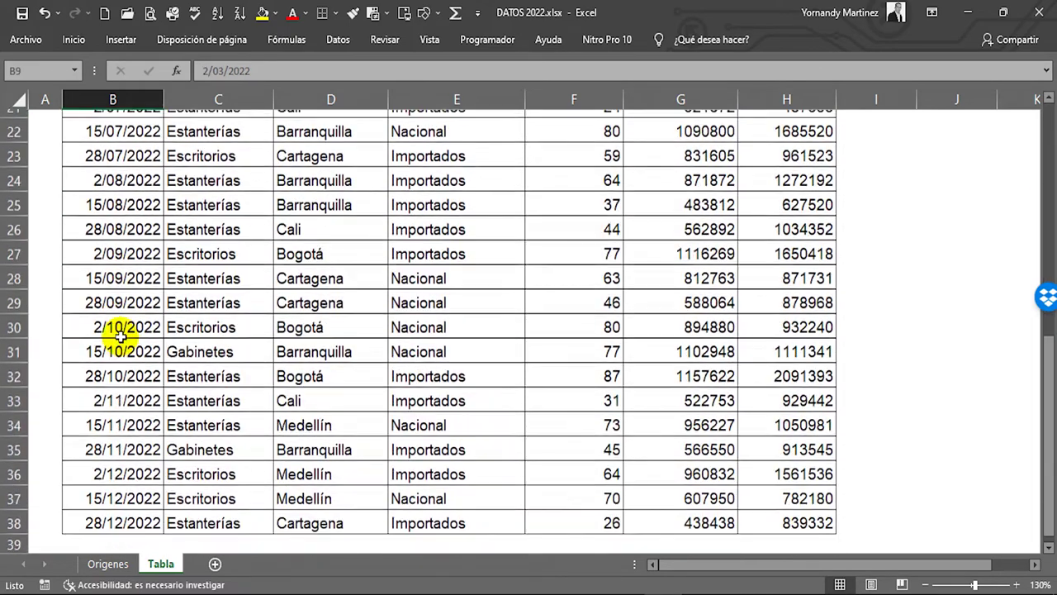
{"action": "scroll", "coordinate": [121, 307], "scroll_direction": "up", "scroll_amount": 3}
{"action": "scroll", "coordinate": [124, 214], "scroll_direction": "down", "scroll_amount": 2}
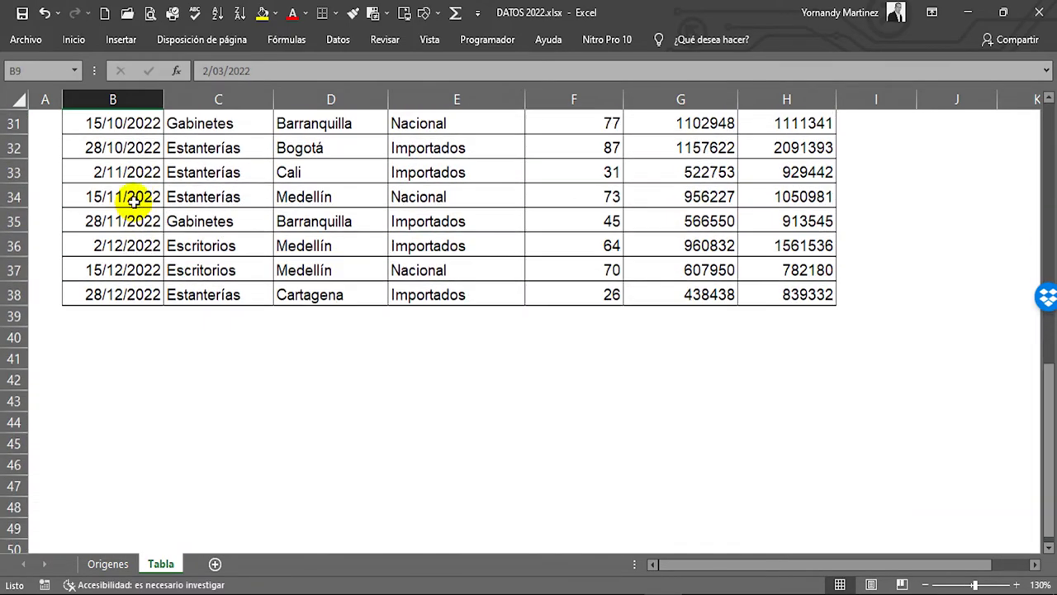
{"action": "scroll", "coordinate": [114, 328], "scroll_direction": "up", "scroll_amount": 10}
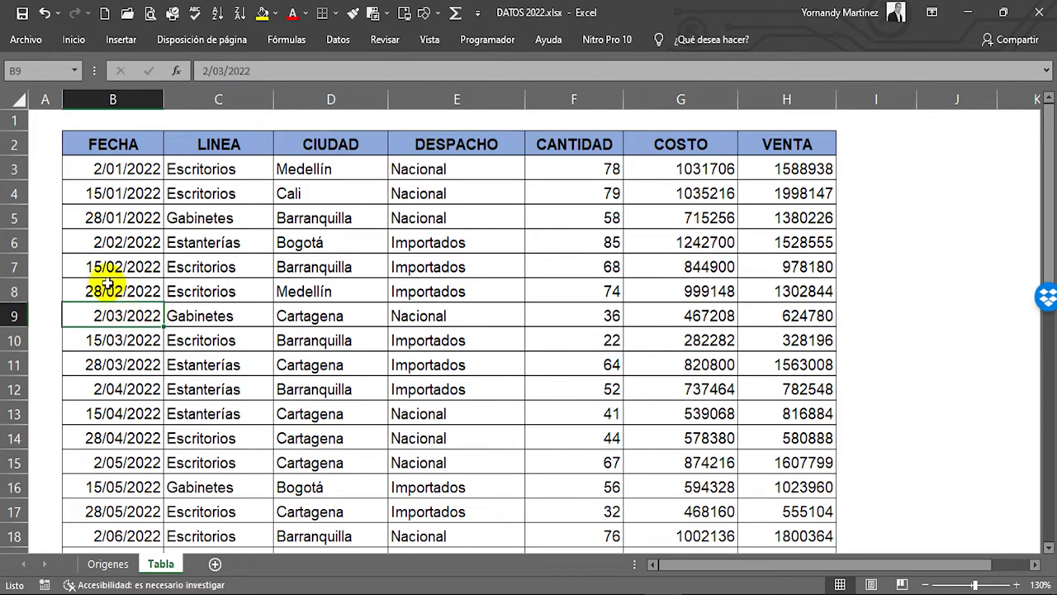
{"action": "left_click", "coordinate": [125, 170]}
{"action": "scroll", "coordinate": [89, 409], "scroll_direction": "down", "scroll_amount": 8}
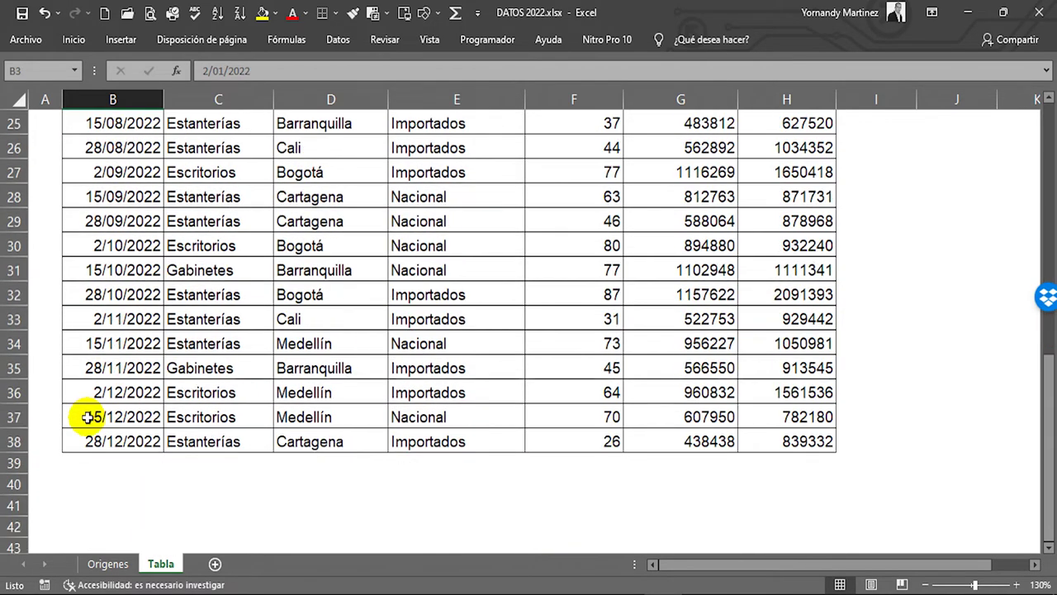
{"action": "left_click", "coordinate": [128, 444]}
{"action": "scroll", "coordinate": [64, 355], "scroll_direction": "up", "scroll_amount": 7}
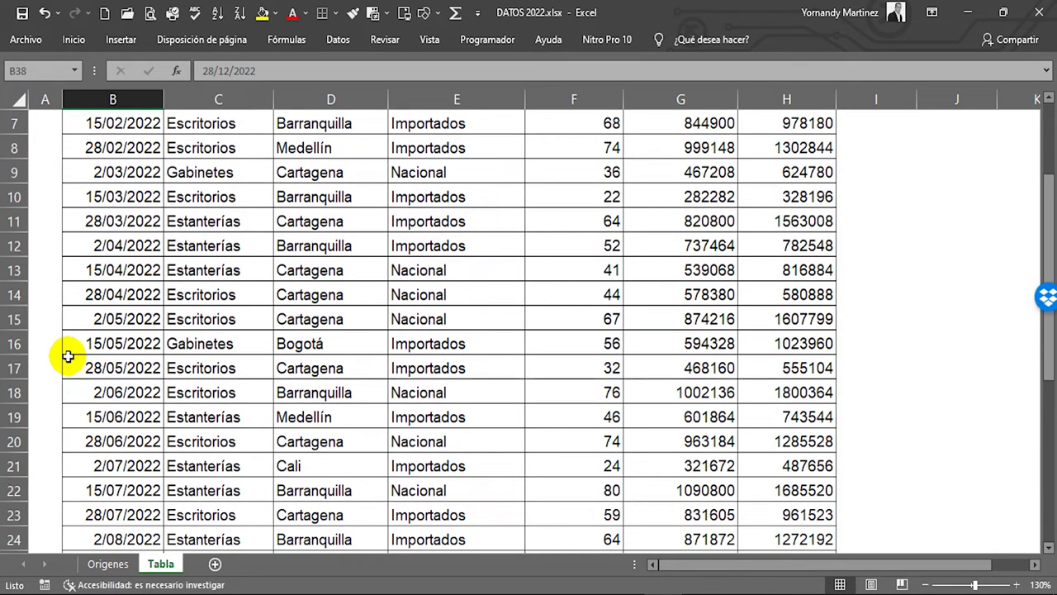
{"action": "scroll", "coordinate": [254, 385], "scroll_direction": "up", "scroll_amount": 1}
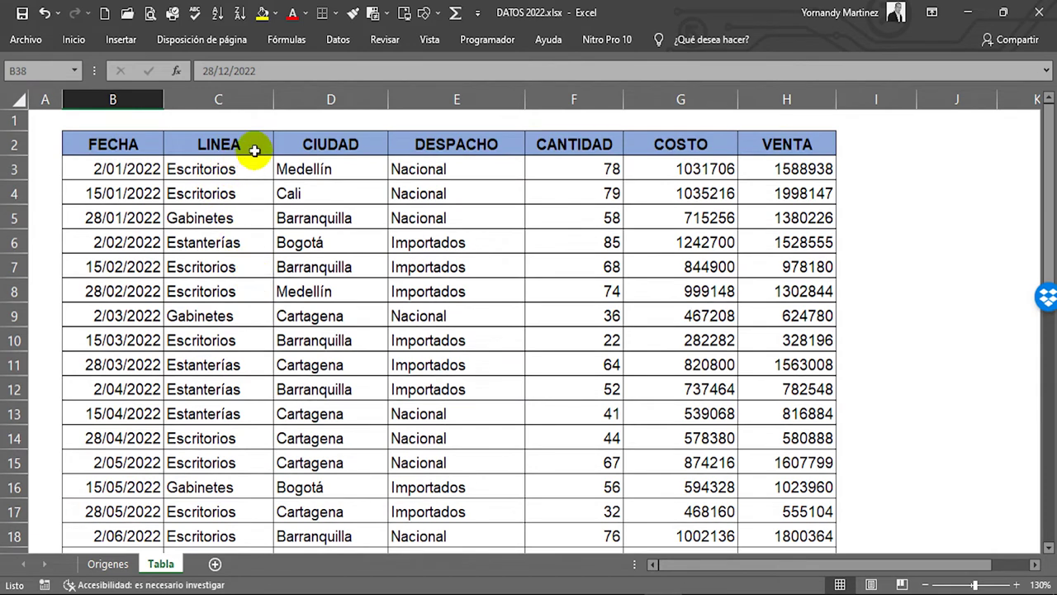
- Examine the product lines in the LINEA column and the cities in the CIUDAD column
{"action": "left_click", "coordinate": [245, 147]}
{"action": "left_click", "coordinate": [213, 170]}
{"action": "left_click", "coordinate": [207, 239]}
{"action": "left_click", "coordinate": [205, 282]}
{"action": "left_click", "coordinate": [201, 365]}
{"action": "left_click", "coordinate": [202, 409]}
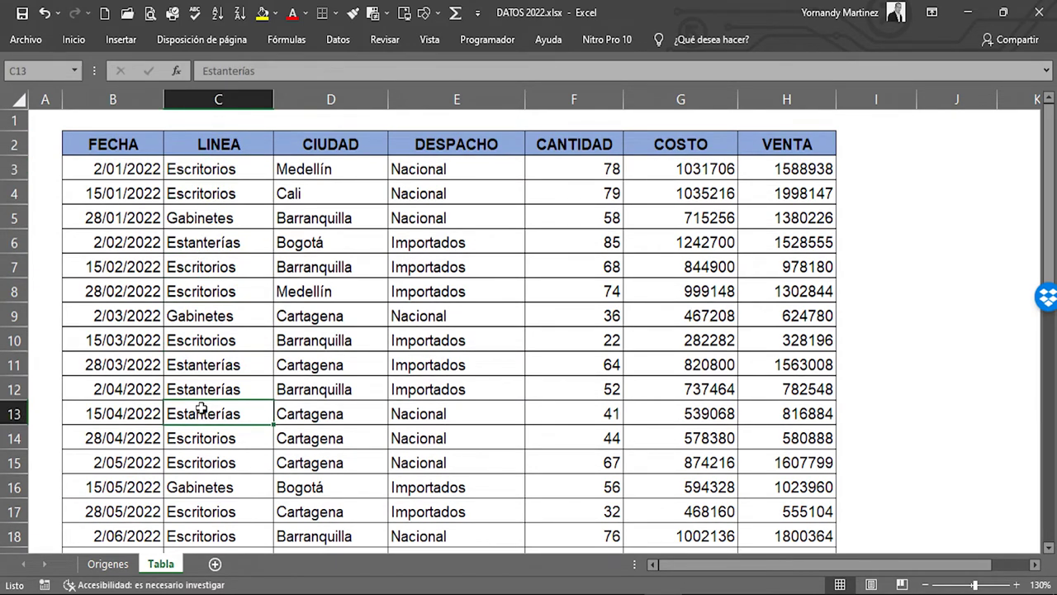
{"action": "left_click", "coordinate": [321, 165]}
{"action": "left_click", "coordinate": [310, 211]}
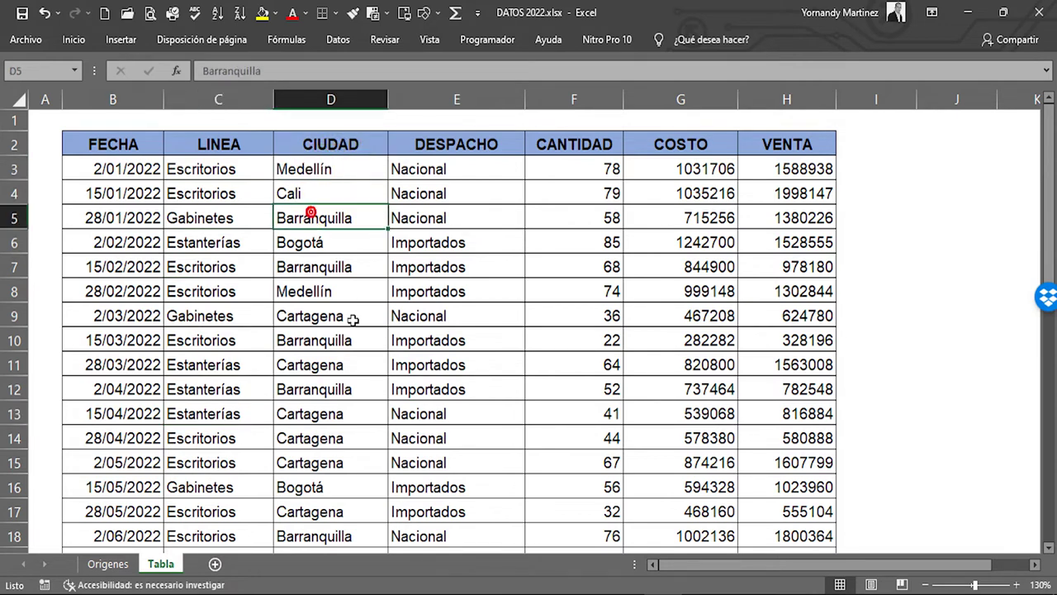
{"action": "left_click", "coordinate": [315, 334]}
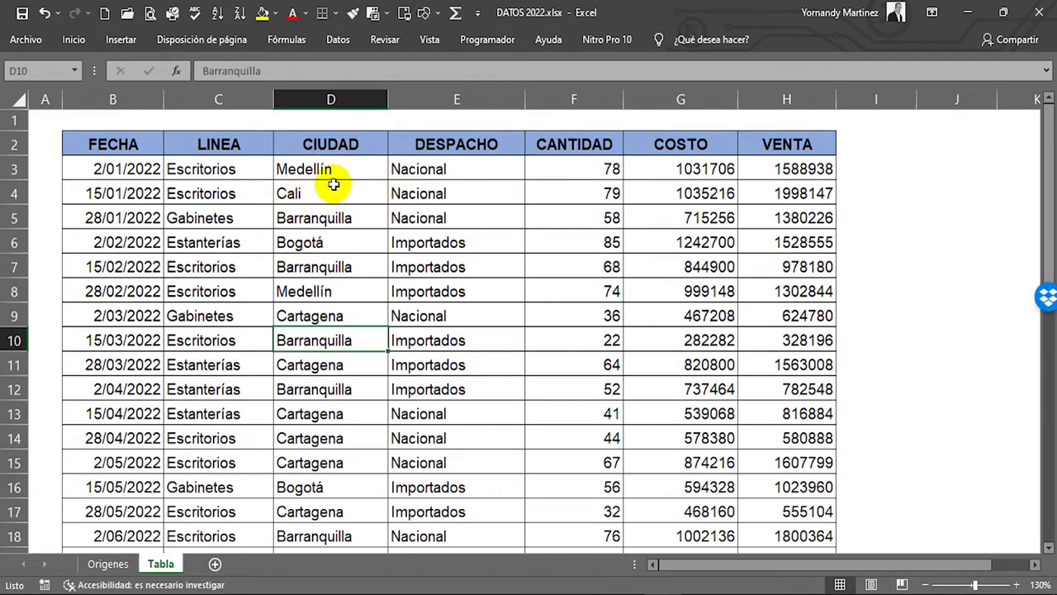
- Examine the Nacional and Importados entries in the DESPACHO column
{"action": "left_click", "coordinate": [473, 142]}
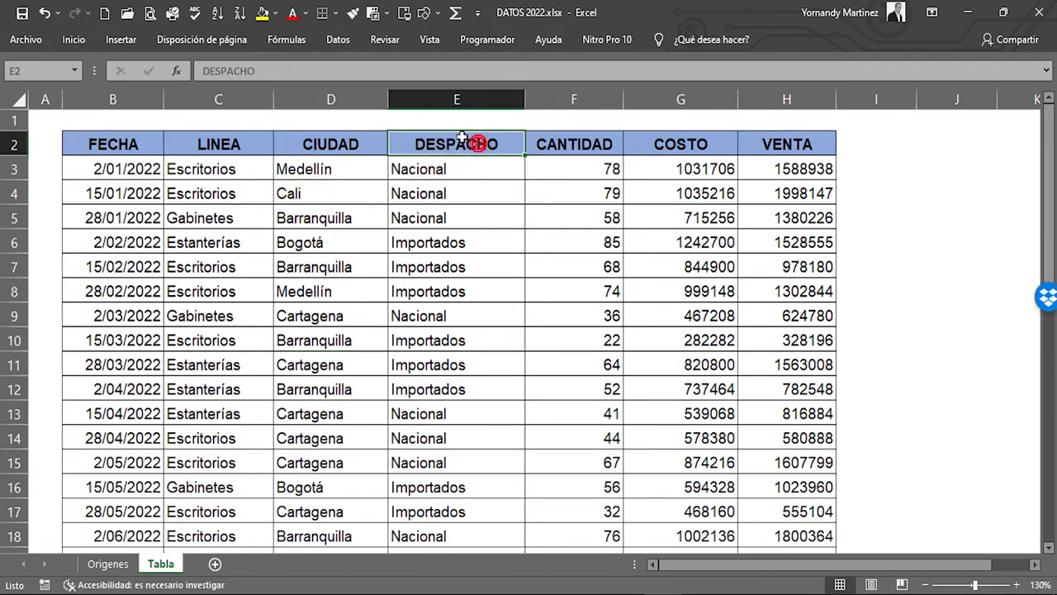
{"action": "left_click_drag", "start_coordinate": [424, 168], "coordinate": [430, 211]}
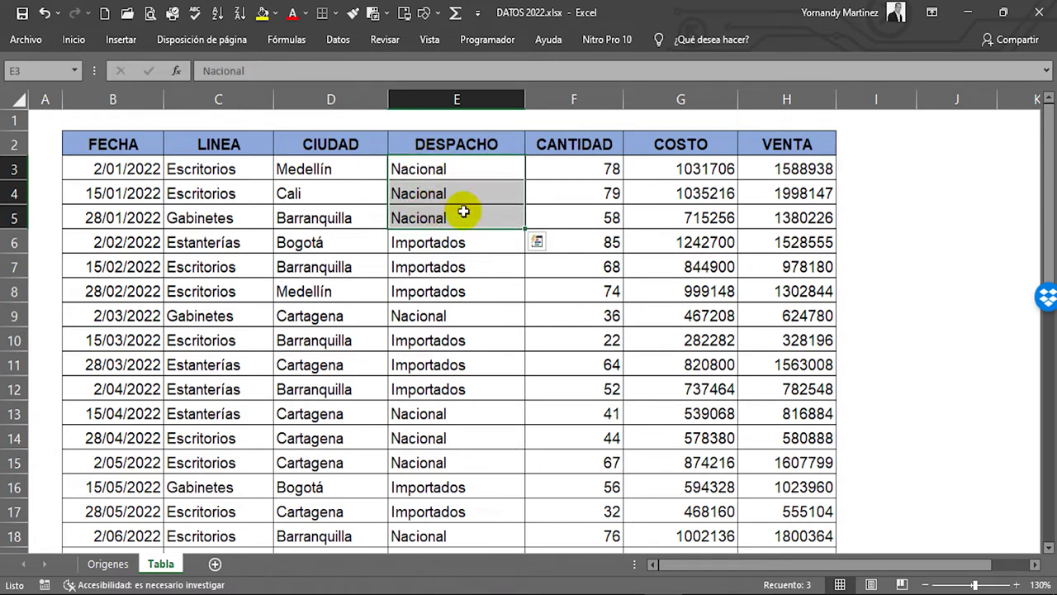
{"action": "left_click_drag", "start_coordinate": [438, 242], "coordinate": [437, 290]}
{"action": "left_click_drag", "start_coordinate": [425, 144], "coordinate": [426, 195]}
{"action": "left_click", "coordinate": [442, 261]}
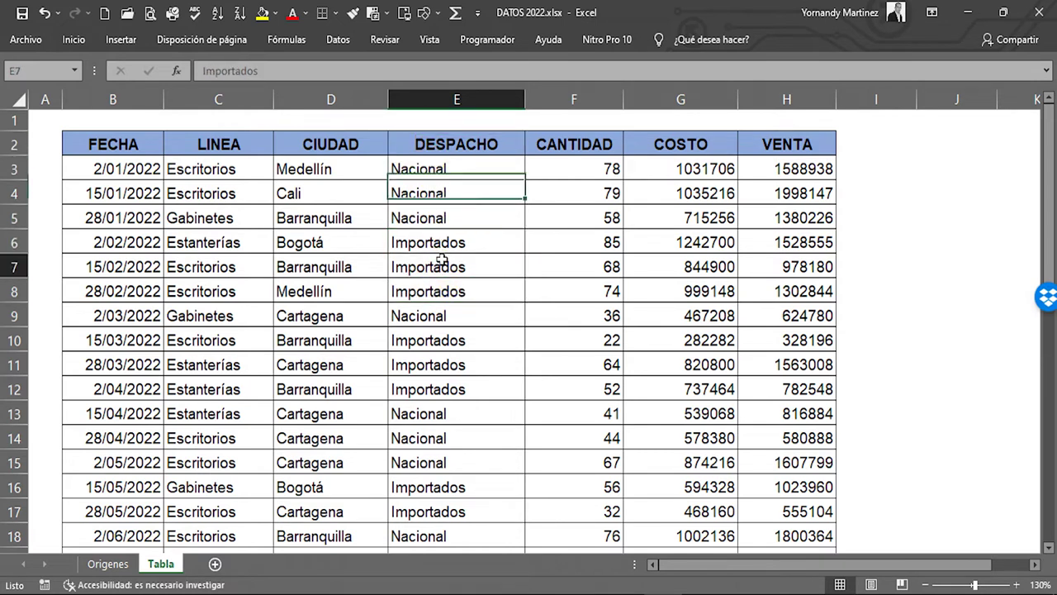
{"action": "left_click", "coordinate": [461, 347]}
- Examine the quantities in the CANTIDAD column together with the amounts in the COSTO column
{"action": "left_click", "coordinate": [574, 146]}
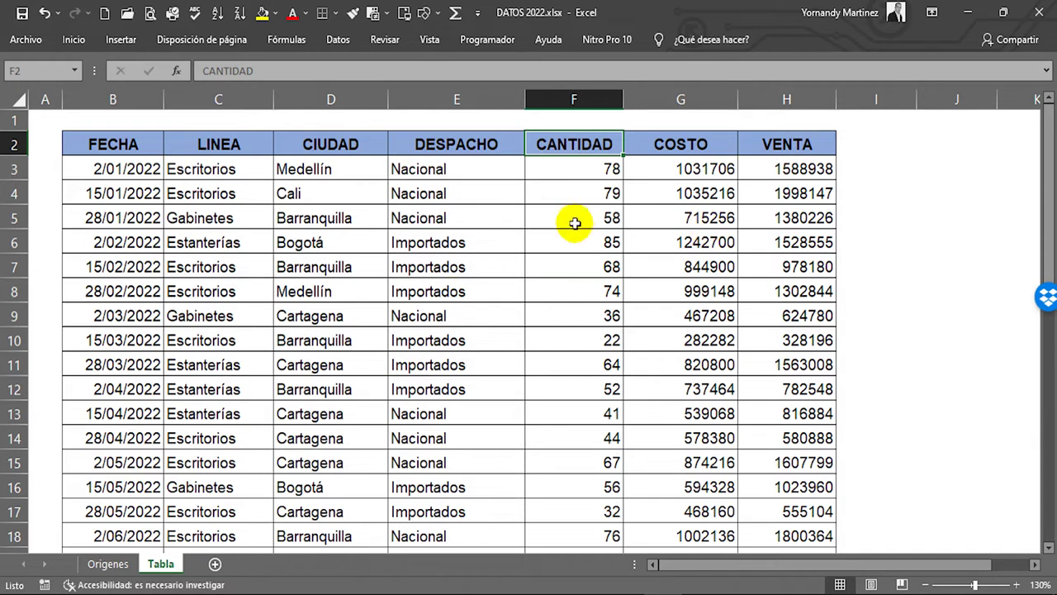
{"action": "left_click", "coordinate": [710, 98]}
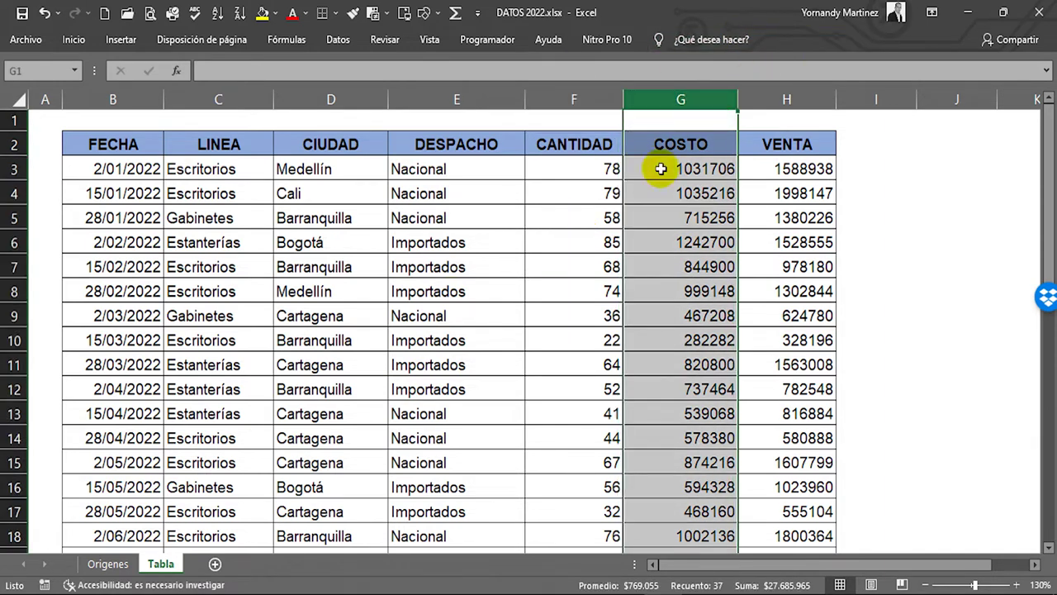
{"action": "left_click", "coordinate": [698, 170]}
{"action": "left_click", "coordinate": [696, 242]}
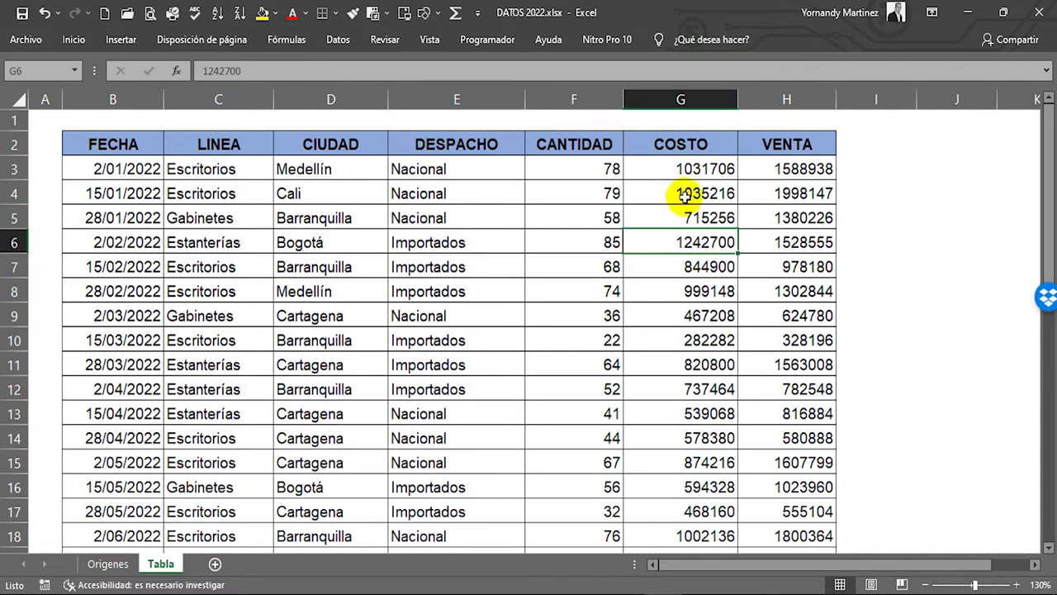
{"action": "left_click", "coordinate": [544, 162]}
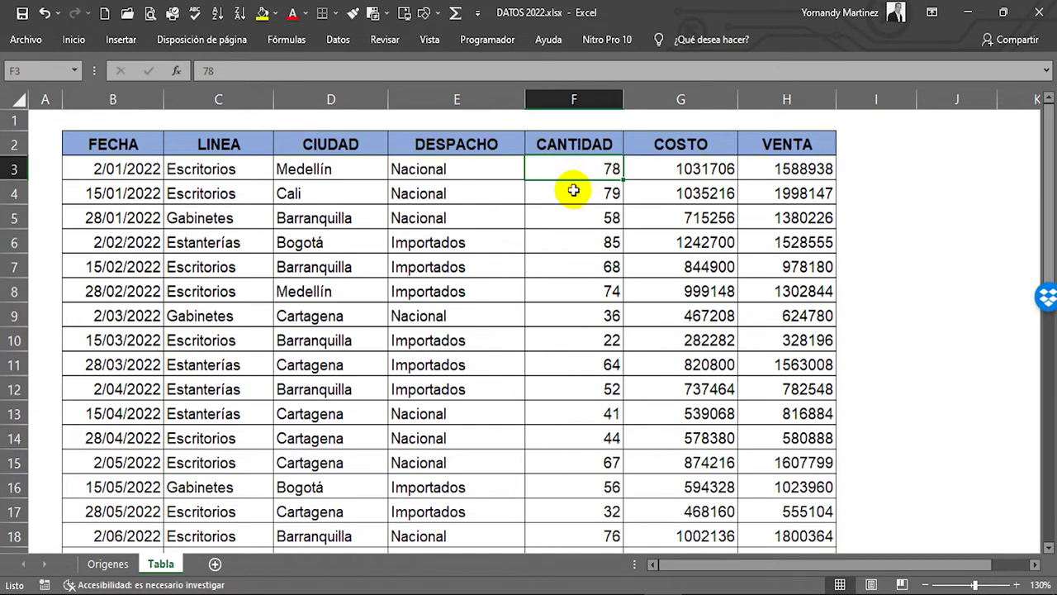
- Compare the VENTA column with the COSTO column, using the first record in row 3
{"action": "left_click", "coordinate": [791, 167]}
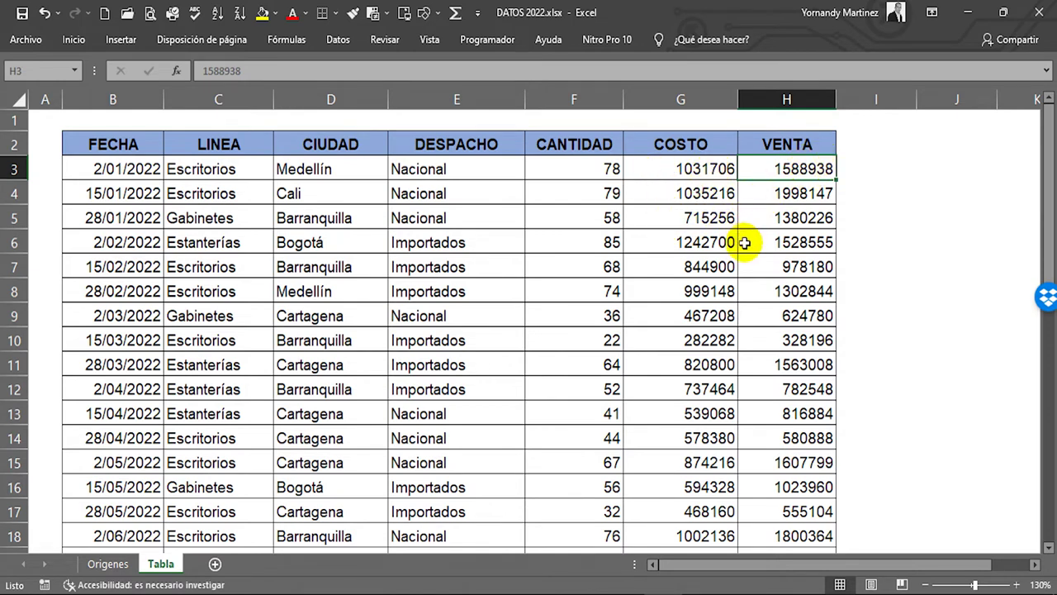
{"action": "left_click", "coordinate": [793, 99]}
{"action": "left_click", "coordinate": [731, 100]}
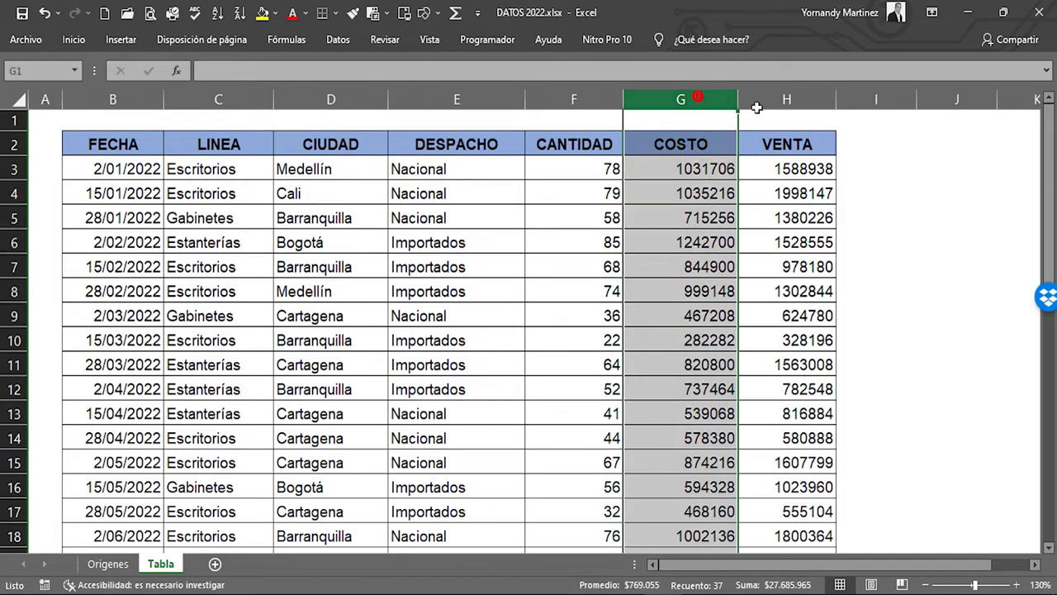
{"action": "left_click", "coordinate": [706, 170]}
{"action": "left_click", "coordinate": [778, 170]}
{"action": "left_click", "coordinate": [709, 171]}
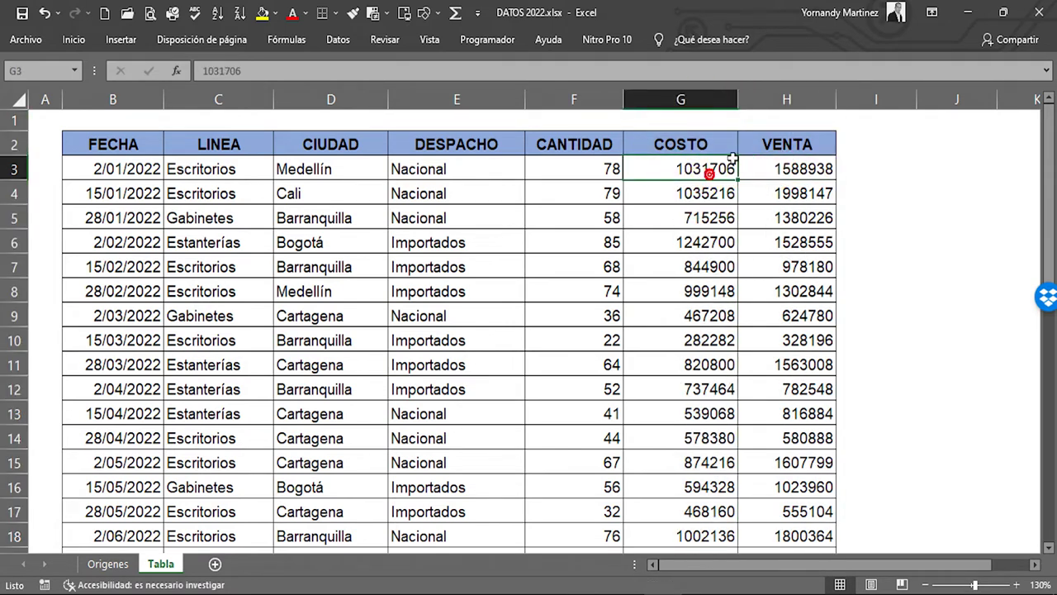
{"action": "left_click", "coordinate": [876, 152]}
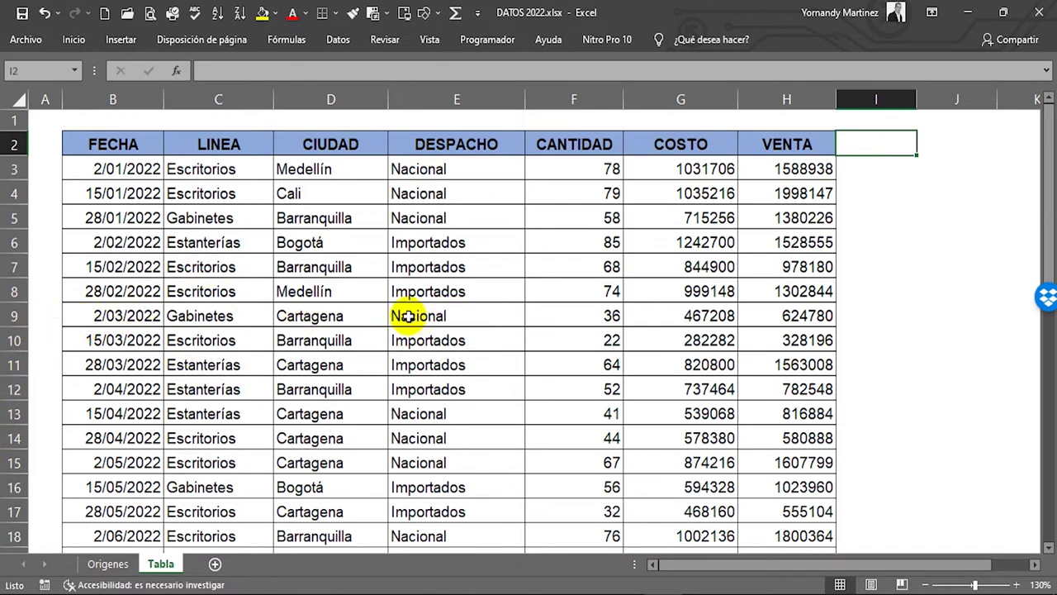
- Look through the complete table from the first record to the last and back
{"action": "left_click", "coordinate": [136, 169]}
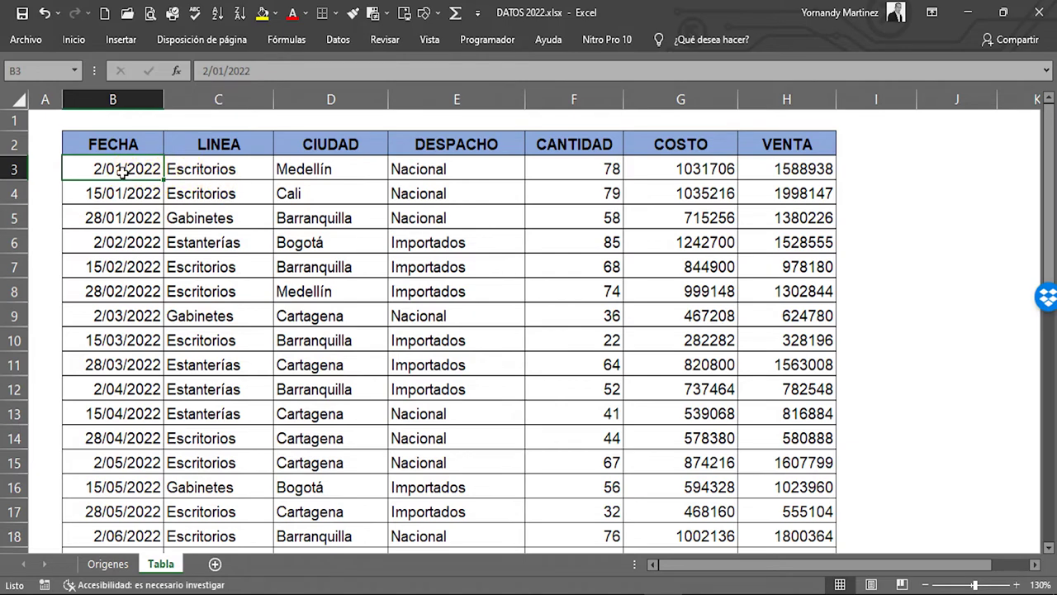
{"action": "scroll", "coordinate": [331, 240], "scroll_direction": "down", "scroll_amount": 11}
{"action": "scroll", "coordinate": [303, 314], "scroll_direction": "up", "scroll_amount": 11}
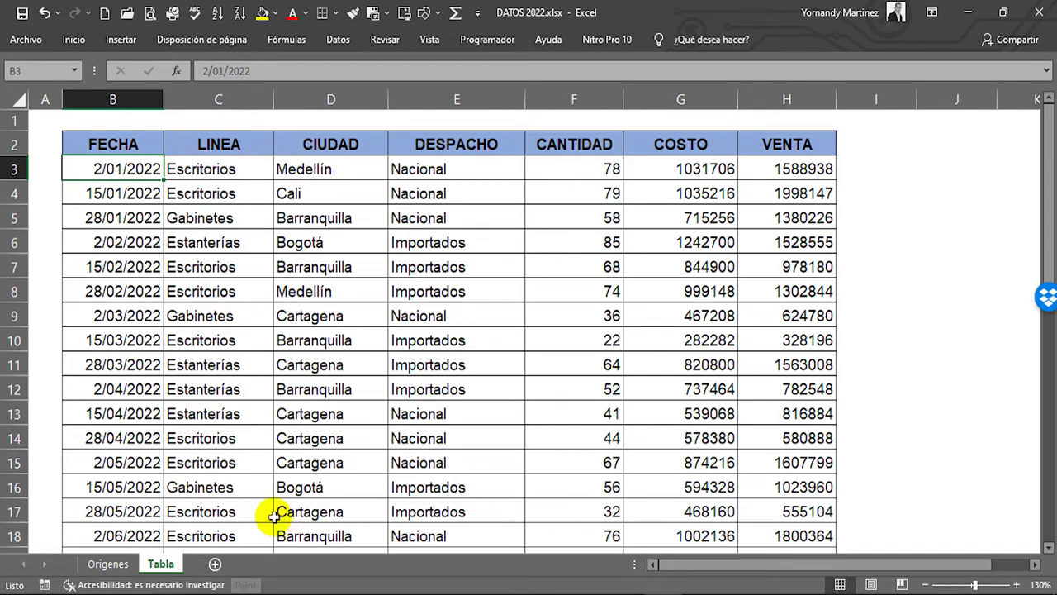
{"action": "left_click", "coordinate": [363, 274]}
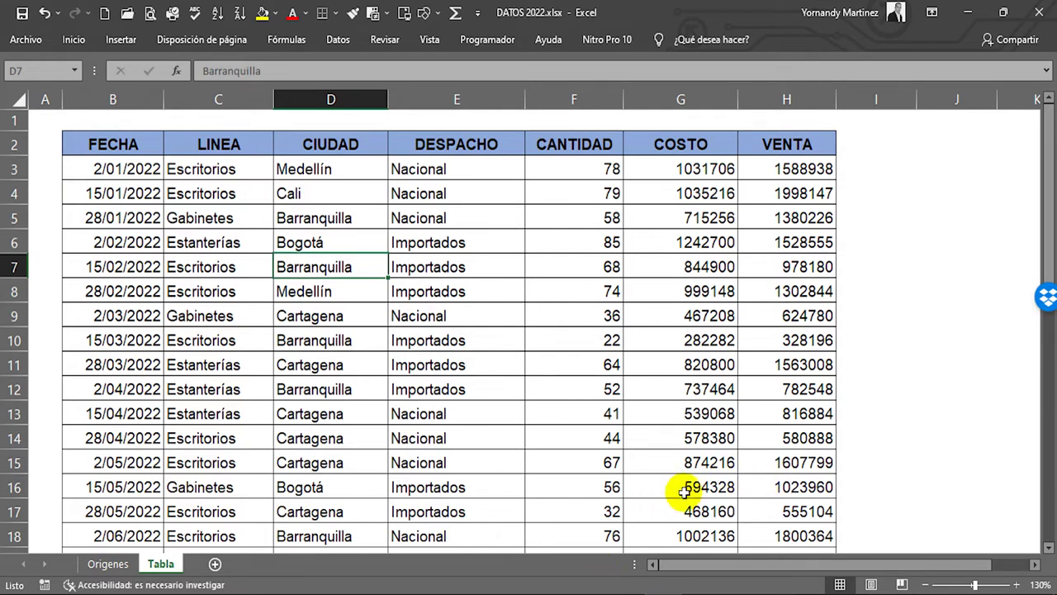
{"action": "left_click", "coordinate": [439, 393]}
{"action": "left_click", "coordinate": [147, 171]}
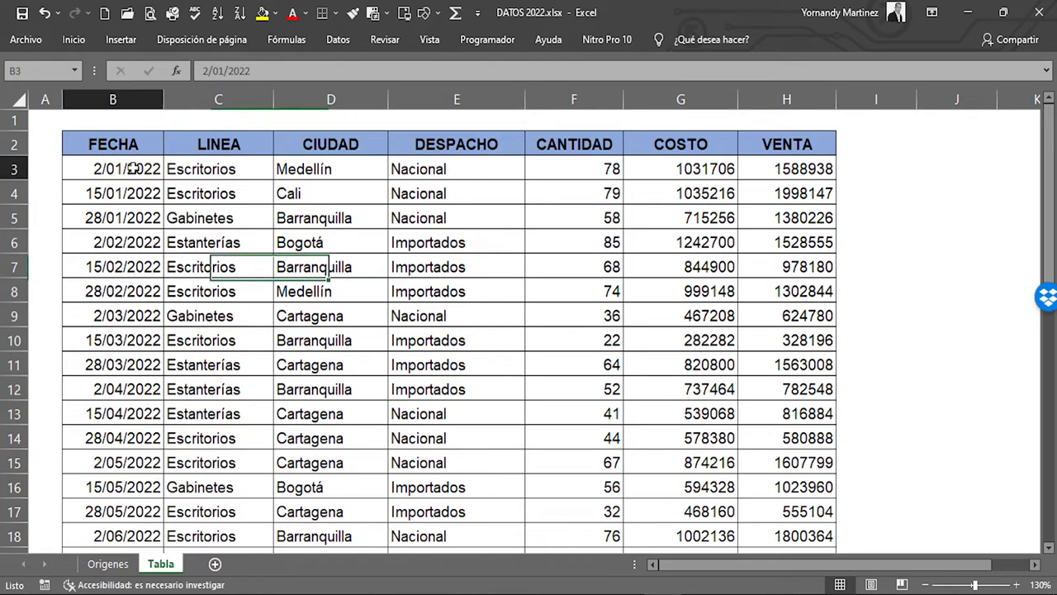
{"action": "left_click", "coordinate": [488, 270]}
{"action": "left_click", "coordinate": [434, 386]}
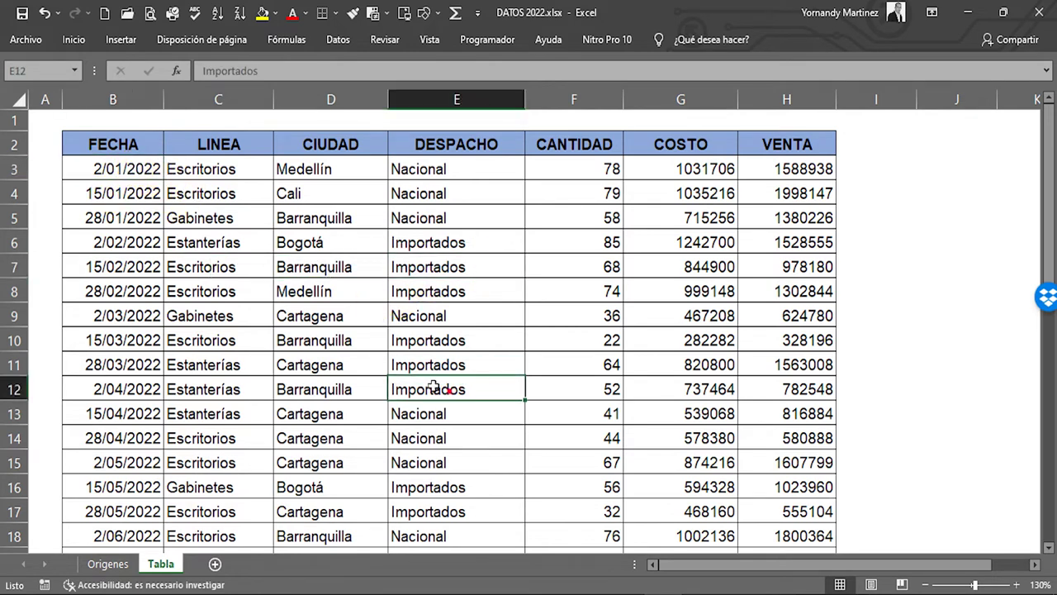
{"action": "left_click_drag", "start_coordinate": [115, 315], "coordinate": [223, 340]}
- Convert the sales data range B2:H38 into an Excel table, keeping the first row as headers
{"action": "left_click", "coordinate": [141, 168]}
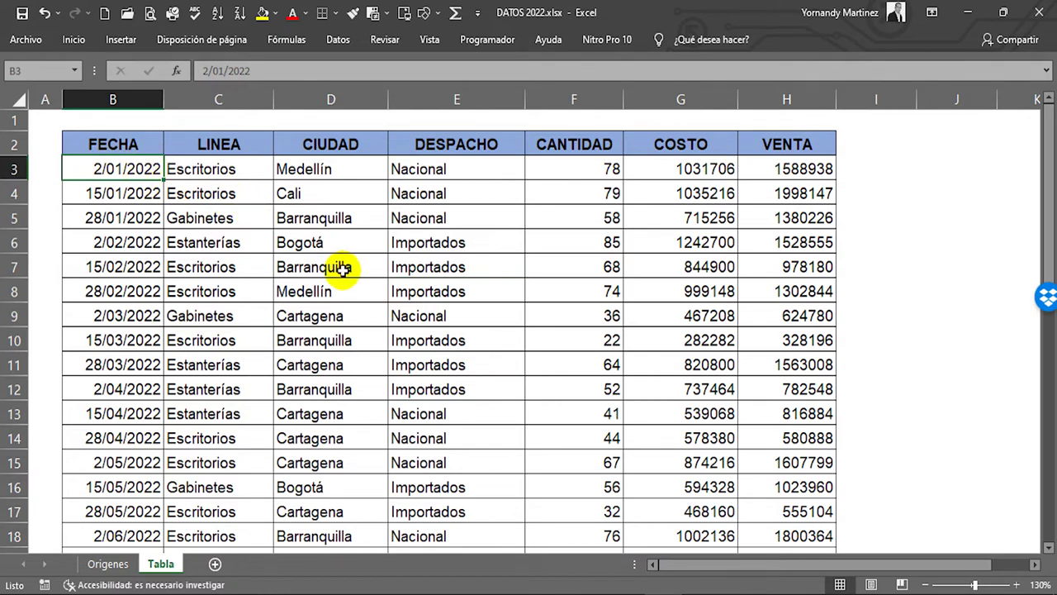
{"action": "key", "text": "ctrl+t"}
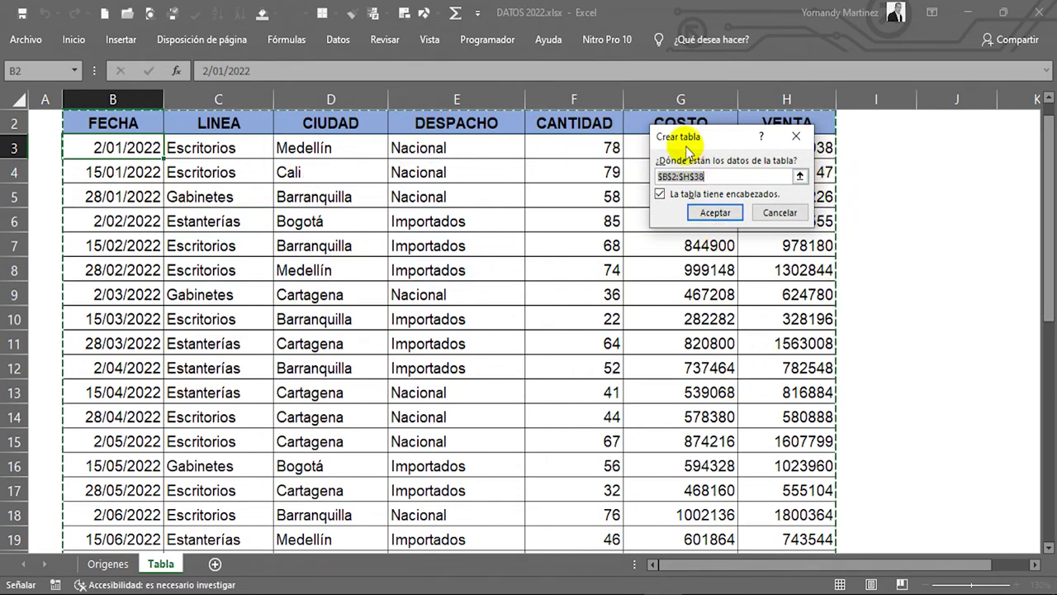
{"action": "left_click", "coordinate": [712, 214]}
{"action": "left_click", "coordinate": [465, 198]}
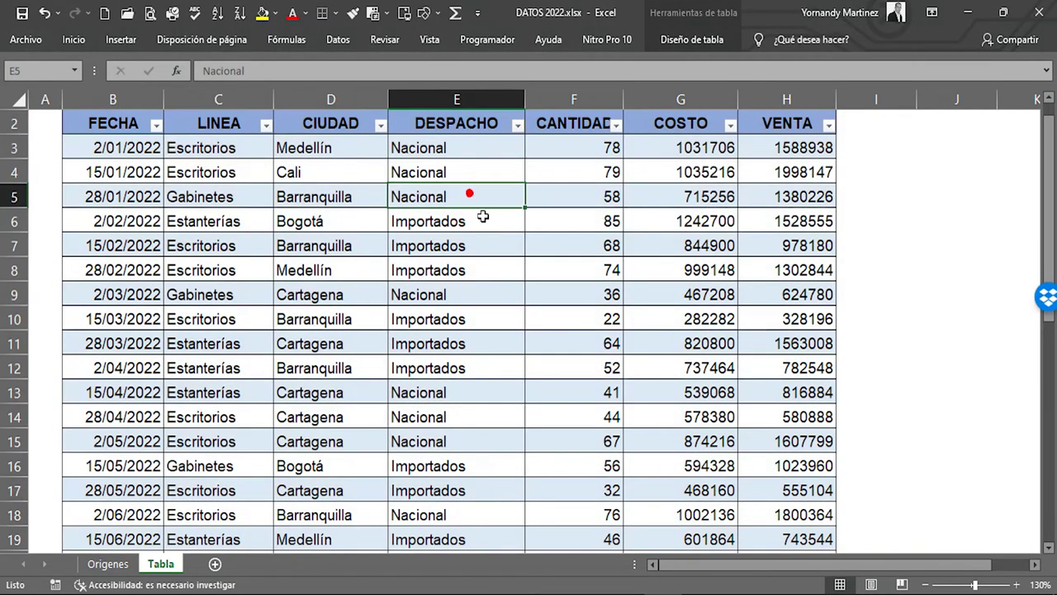
{"action": "scroll", "coordinate": [476, 248], "scroll_direction": "up", "scroll_amount": 1}
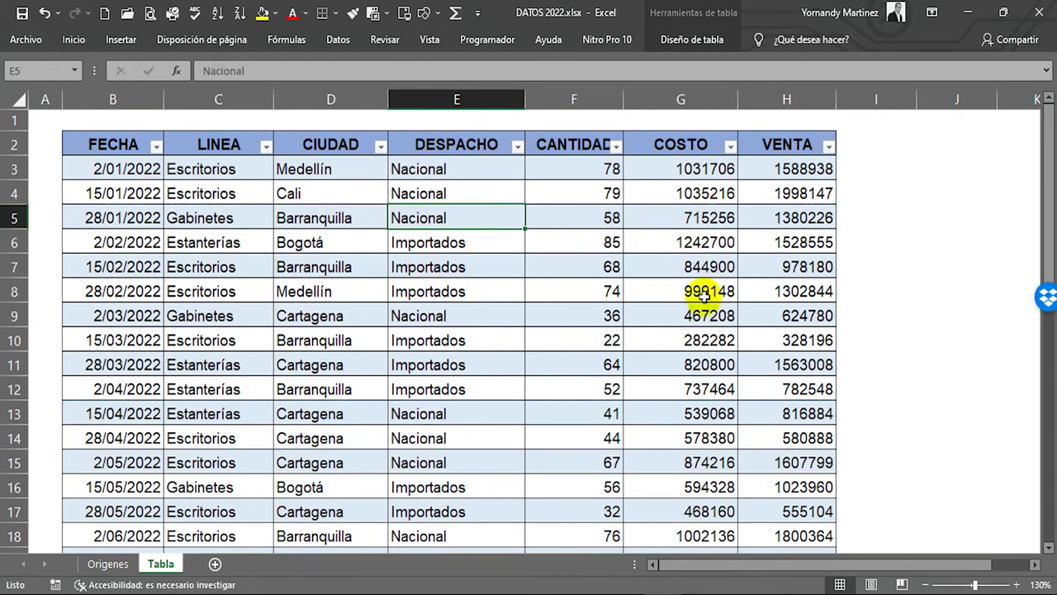
- Look over the new table's banded rows and its header filter controls, including the FECHA and CIUDAD columns
{"action": "left_click", "coordinate": [93, 171]}
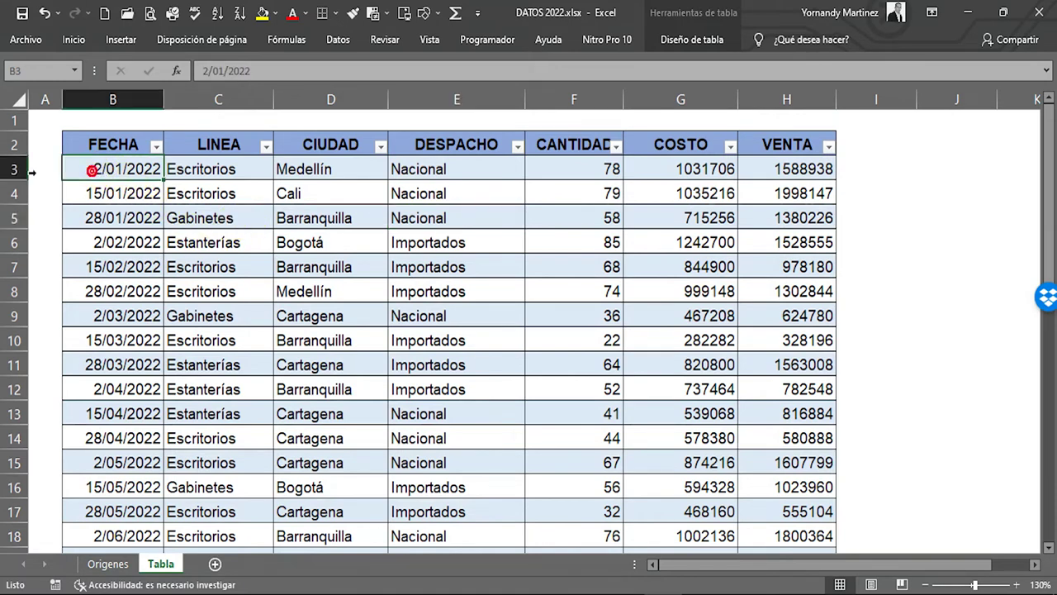
{"action": "left_click", "coordinate": [110, 220]}
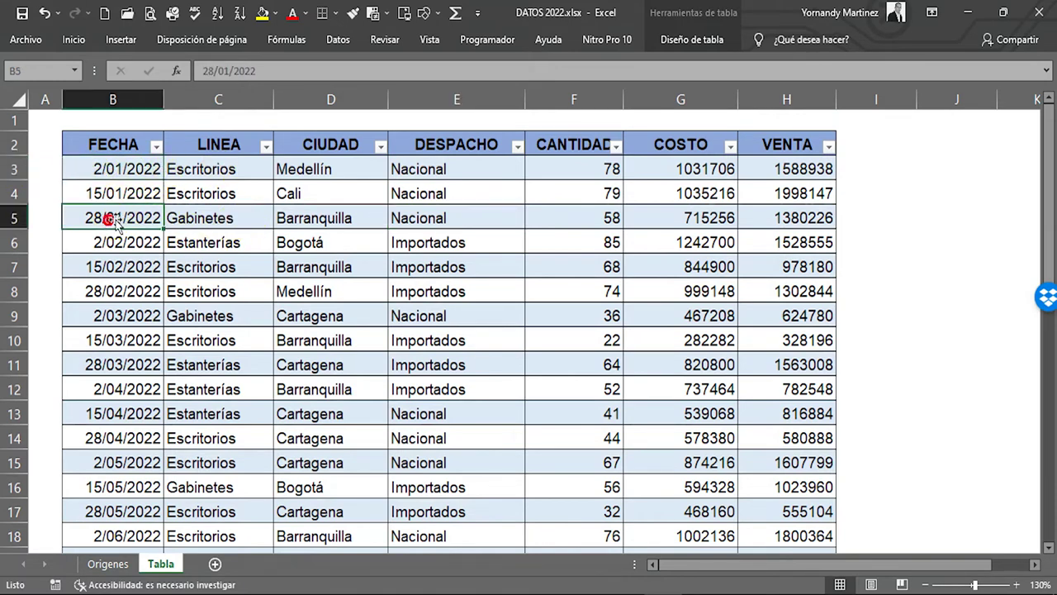
{"action": "left_click", "coordinate": [285, 170]}
{"action": "left_click", "coordinate": [306, 217]}
{"action": "scroll", "coordinate": [342, 401], "scroll_direction": "down", "scroll_amount": 4}
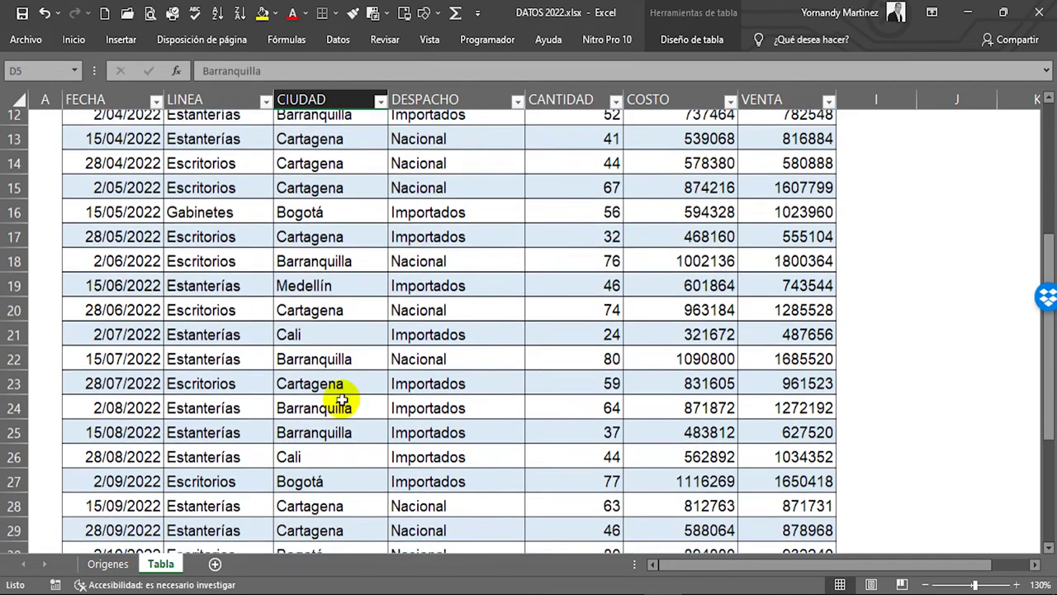
{"action": "scroll", "coordinate": [342, 400], "scroll_direction": "up", "scroll_amount": 4}
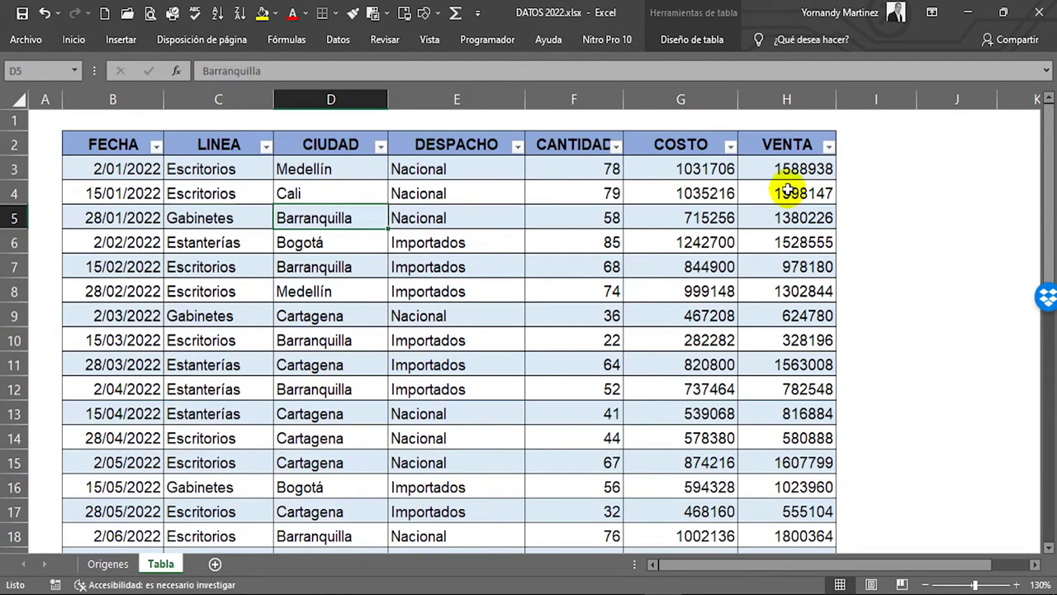
{"action": "left_click", "coordinate": [155, 146]}
{"action": "left_click", "coordinate": [155, 145]}
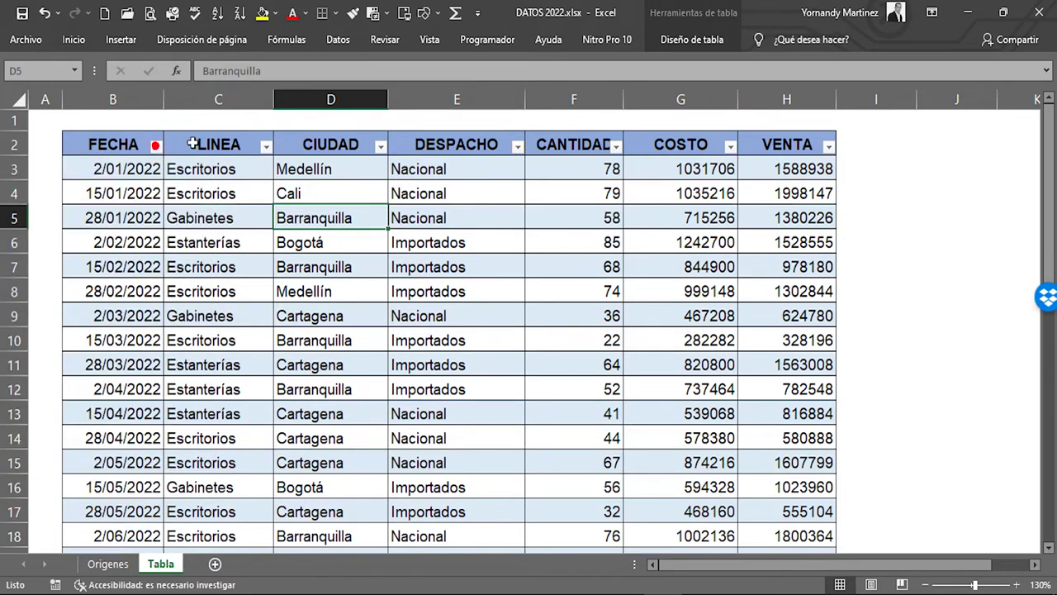
- Filter the LINEA column to show only Estanterías
{"action": "left_click", "coordinate": [266, 147]}
{"action": "left_click", "coordinate": [138, 342]}
{"action": "left_click", "coordinate": [149, 327]}
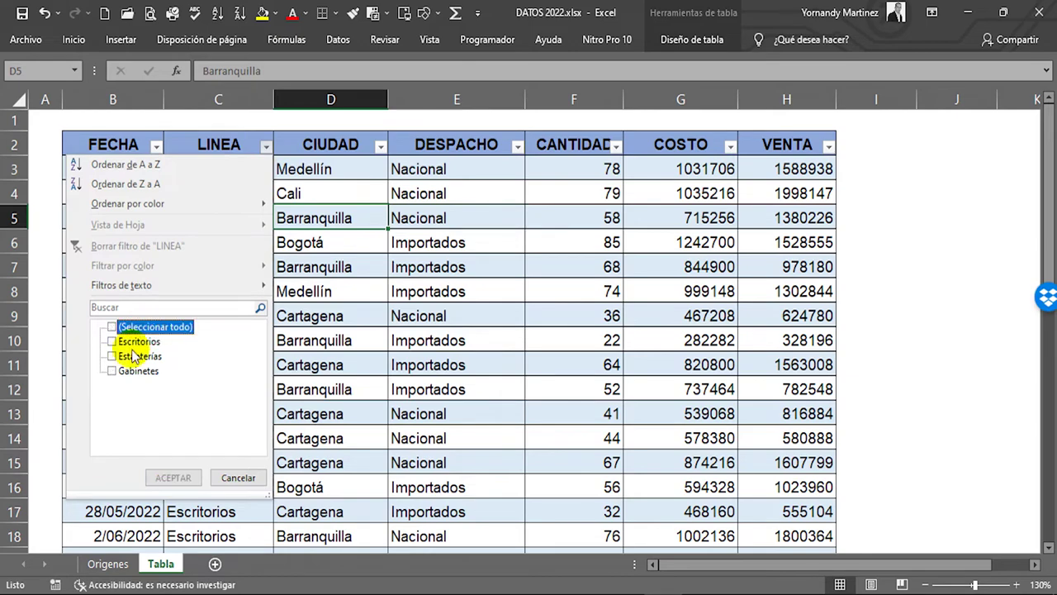
{"action": "left_click", "coordinate": [134, 356]}
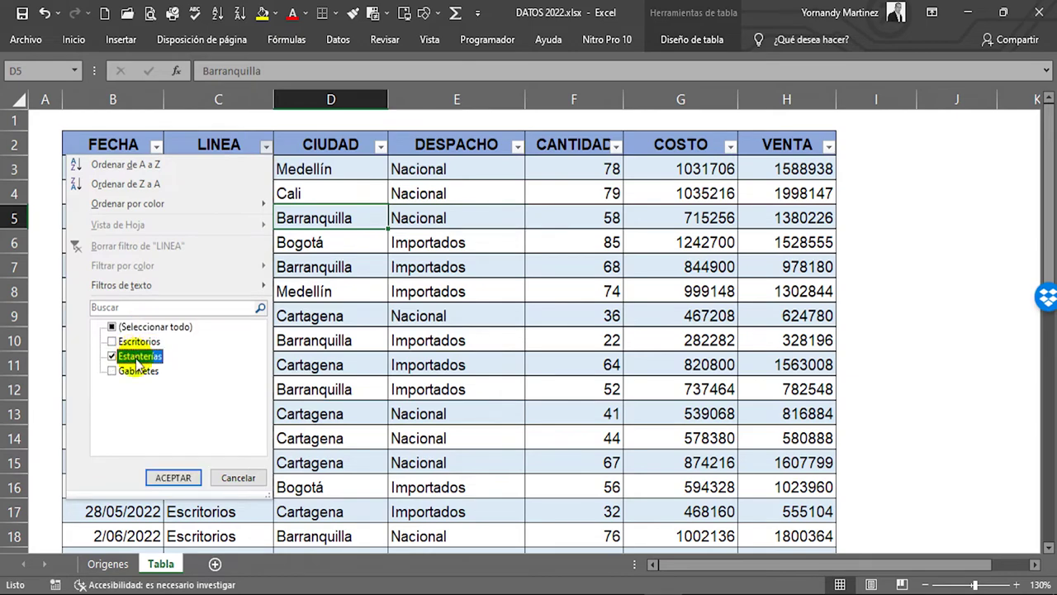
{"action": "left_click", "coordinate": [175, 477]}
{"action": "scroll", "coordinate": [239, 217], "scroll_direction": "up", "scroll_amount": 2}
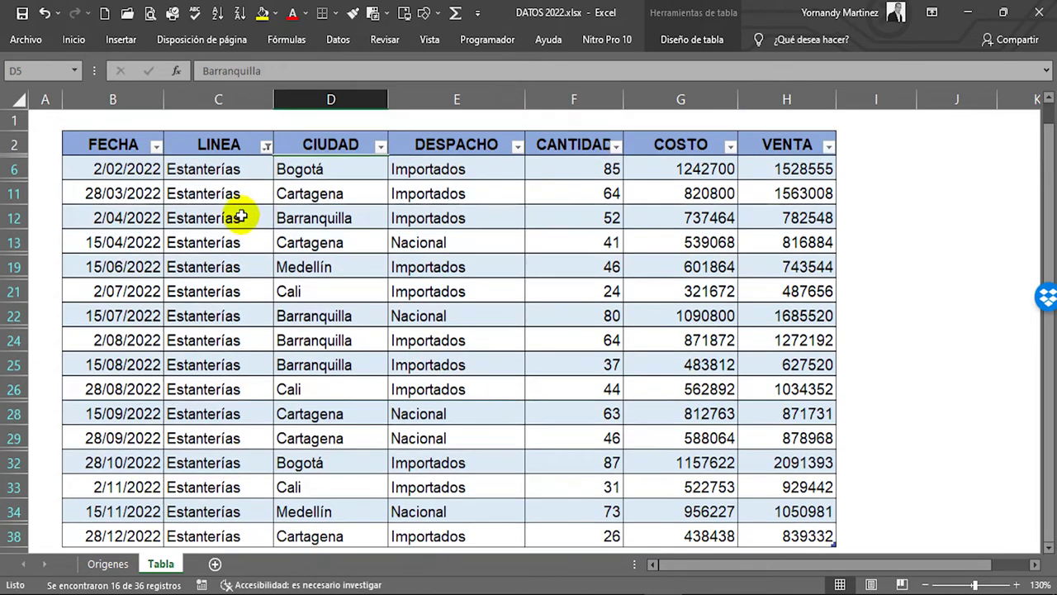
- Reselect all values in the LINEA filter to display every product line
{"action": "left_click", "coordinate": [267, 147]}
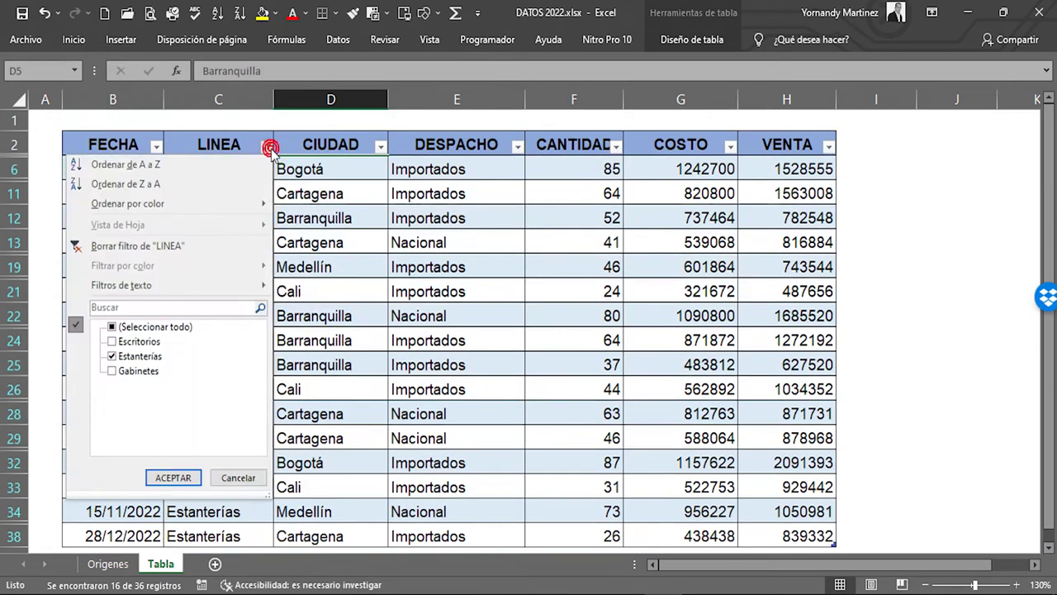
{"action": "left_click", "coordinate": [113, 327]}
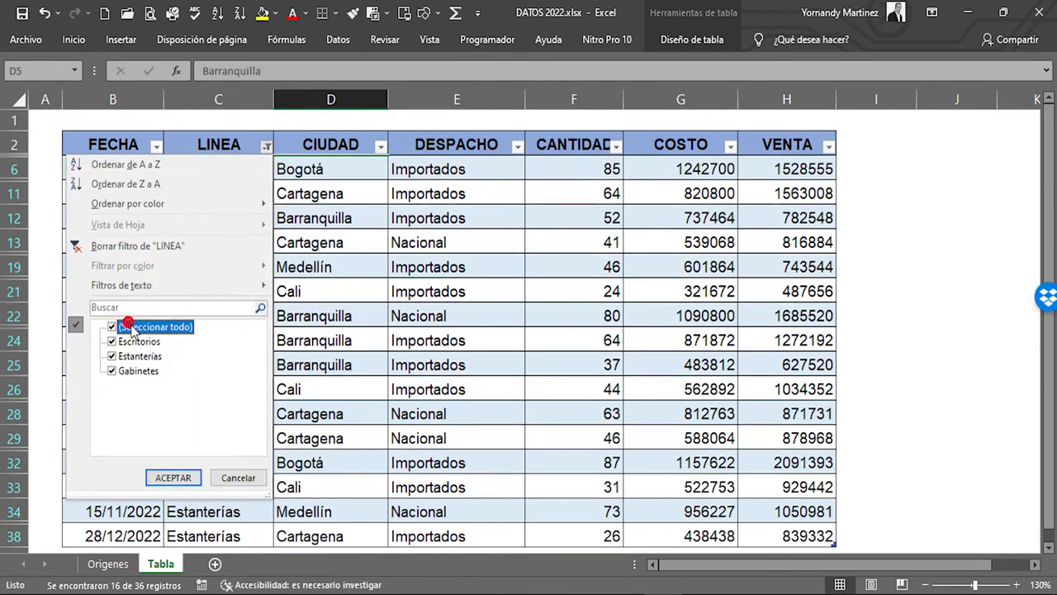
{"action": "left_click", "coordinate": [177, 478]}
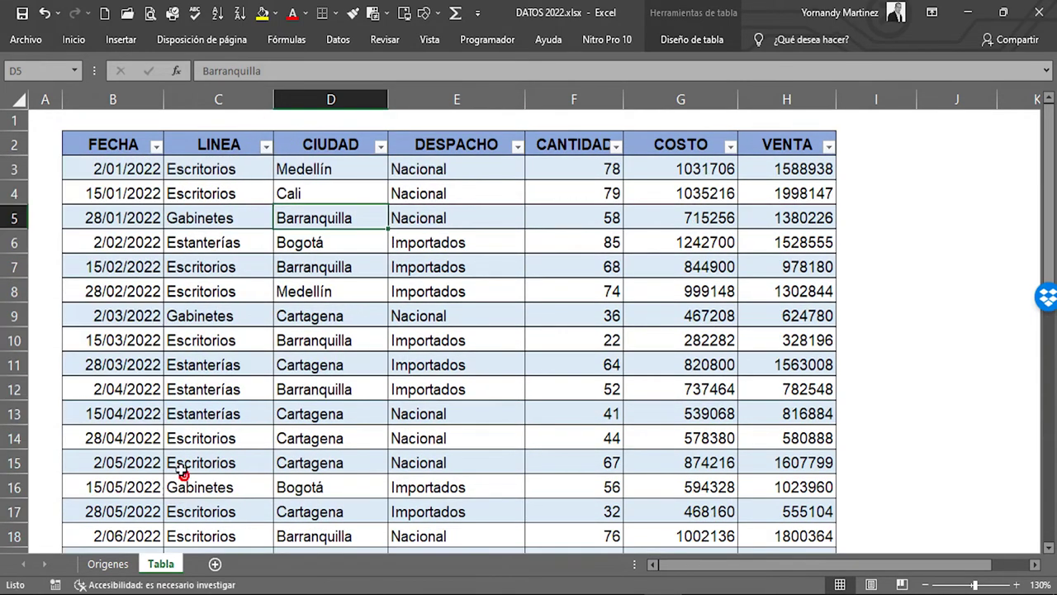
- Filter the CIUDAD column to show only Medellín and highlight its CIUDAD and DESPACHO entries
{"action": "left_click", "coordinate": [381, 146]}
{"action": "left_click", "coordinate": [272, 328]}
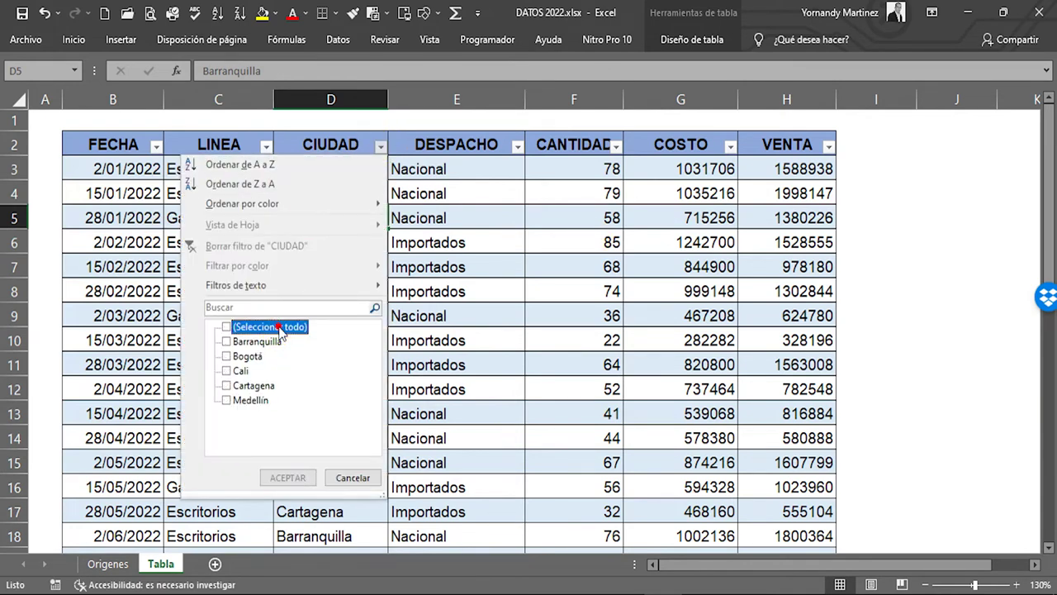
{"action": "left_click", "coordinate": [242, 400]}
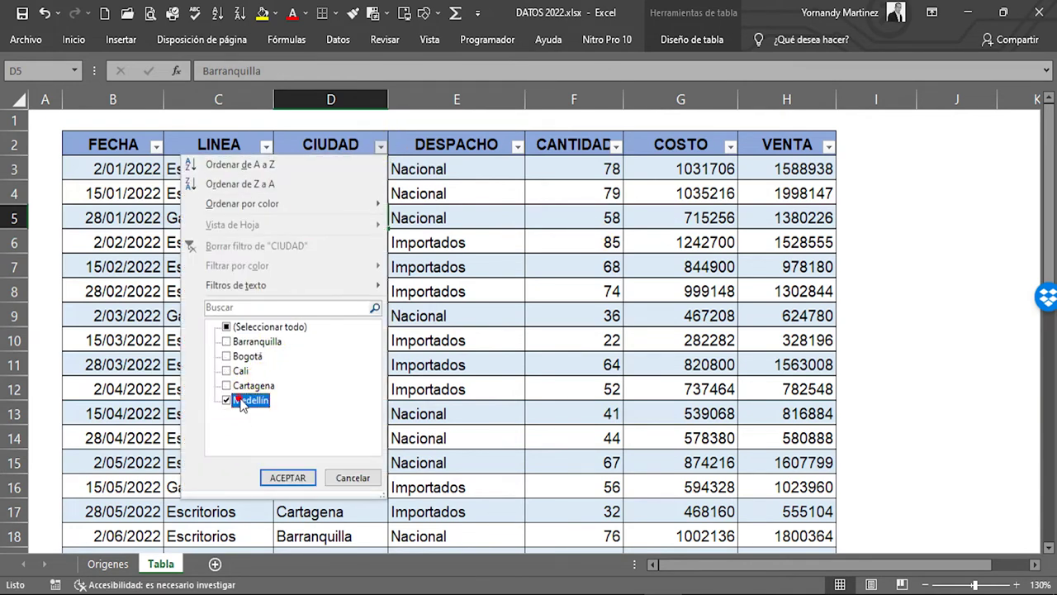
{"action": "left_click", "coordinate": [284, 479]}
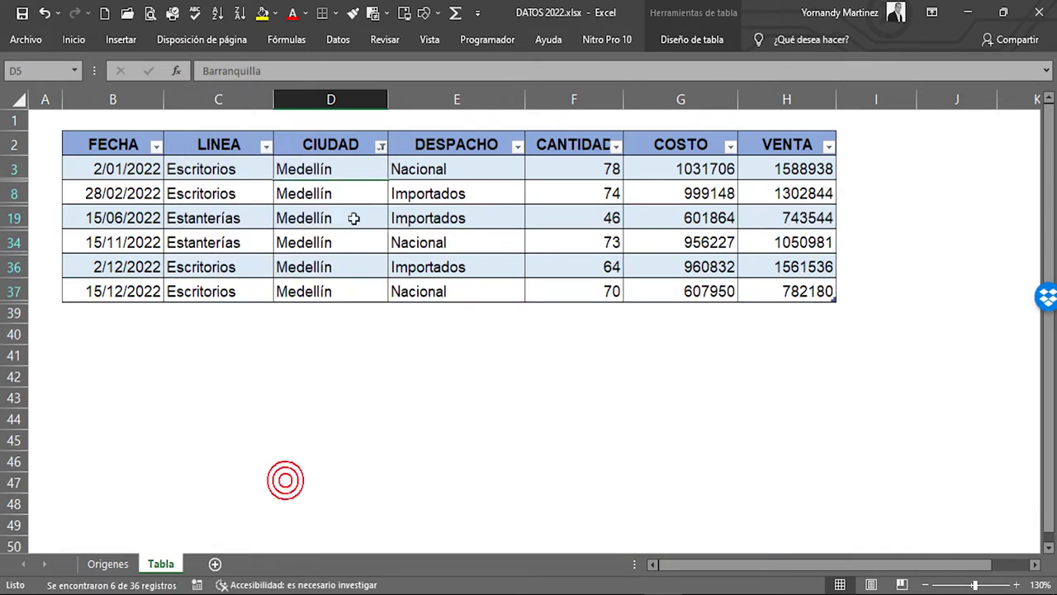
{"action": "left_click_drag", "start_coordinate": [304, 171], "coordinate": [479, 300]}
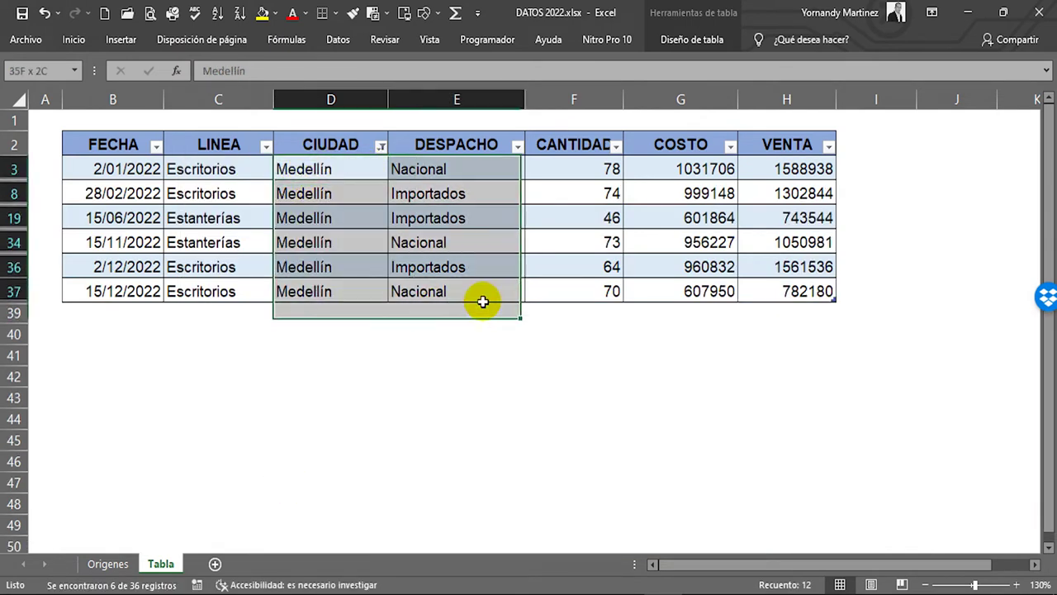
- Reselect all cities in the CIUDAD filter and go back to the first record's city cell
{"action": "left_click", "coordinate": [380, 146]}
{"action": "left_click", "coordinate": [303, 331]}
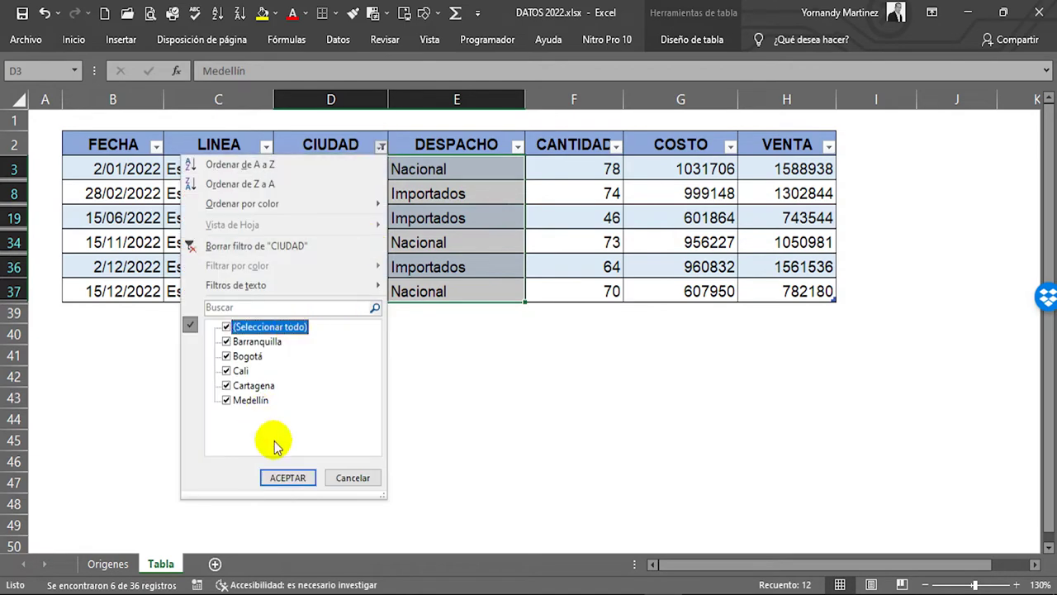
{"action": "left_click", "coordinate": [288, 477]}
{"action": "left_click", "coordinate": [284, 170]}
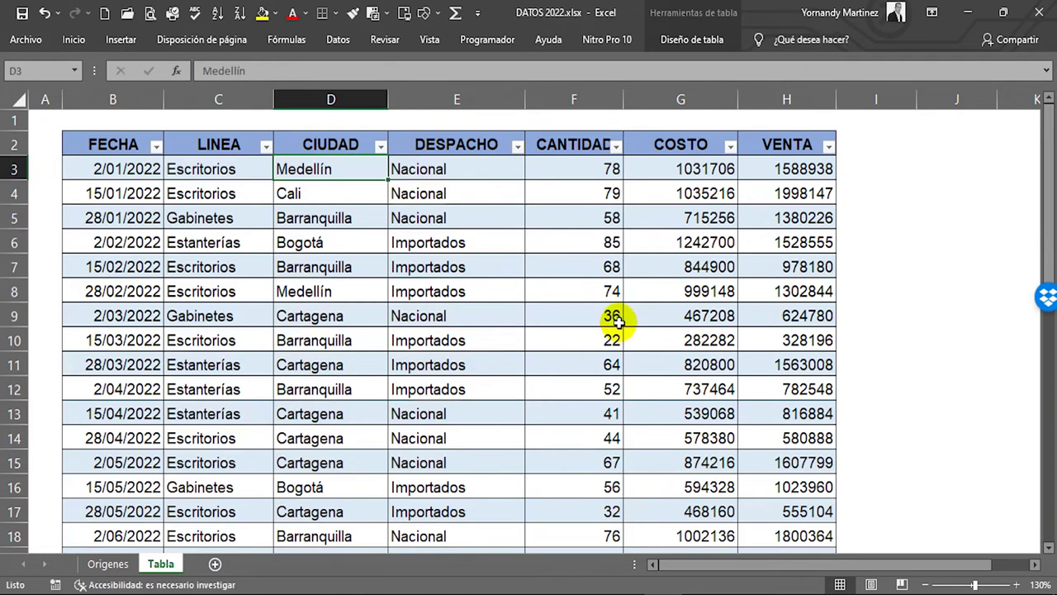
{"action": "scroll", "coordinate": [614, 272], "scroll_direction": "down", "scroll_amount": 5}
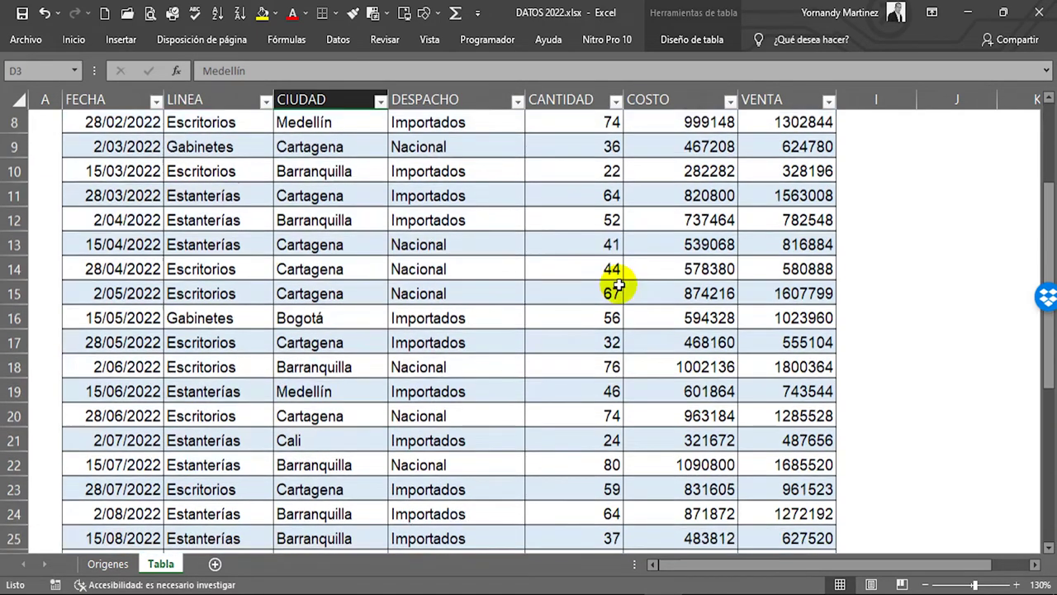
{"action": "scroll", "coordinate": [611, 281], "scroll_direction": "up", "scroll_amount": 5}
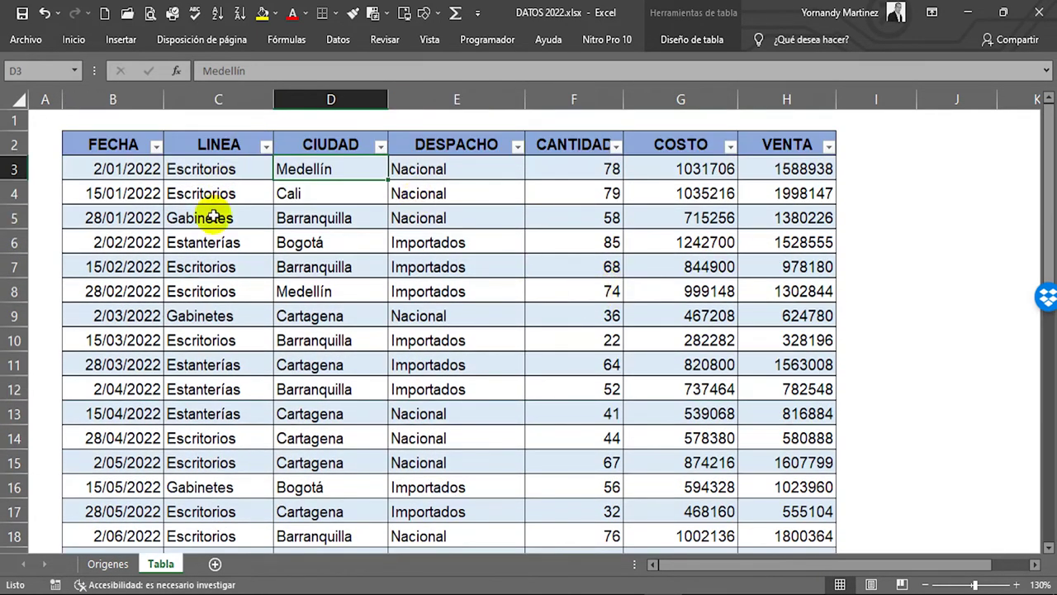
{"action": "left_click", "coordinate": [177, 256]}
{"action": "left_click", "coordinate": [187, 168]}
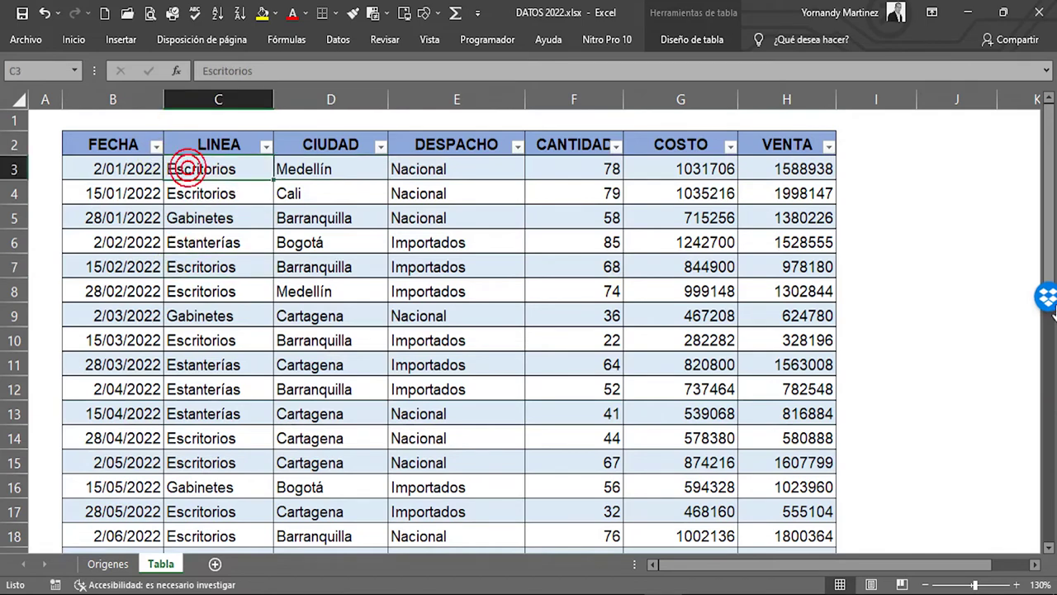
- Test the table's automatic row extension by entering the date 1-2 in B39 below the last record, and undo it
{"action": "scroll", "coordinate": [124, 387], "scroll_direction": "down", "scroll_amount": 4}
{"action": "scroll", "coordinate": [124, 386], "scroll_direction": "down", "scroll_amount": 7}
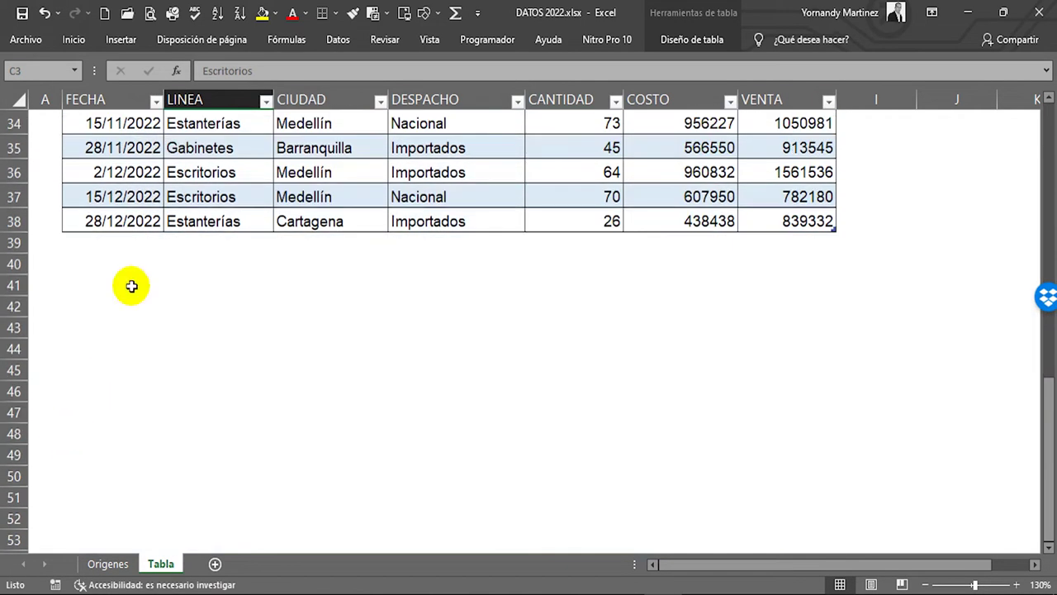
{"action": "left_click", "coordinate": [134, 241]}
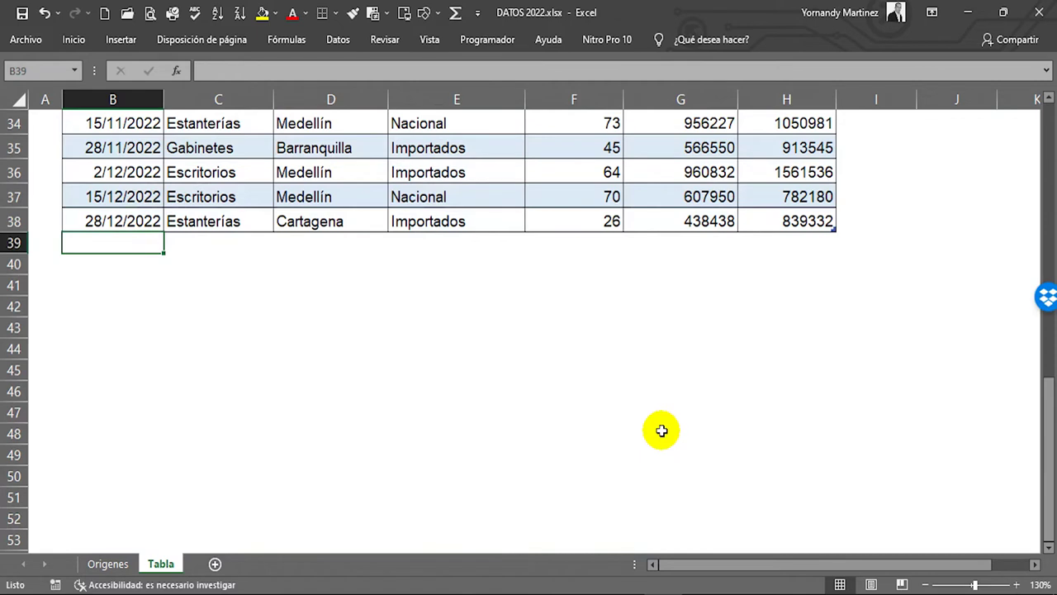
{"action": "type", "text": "1-2"}
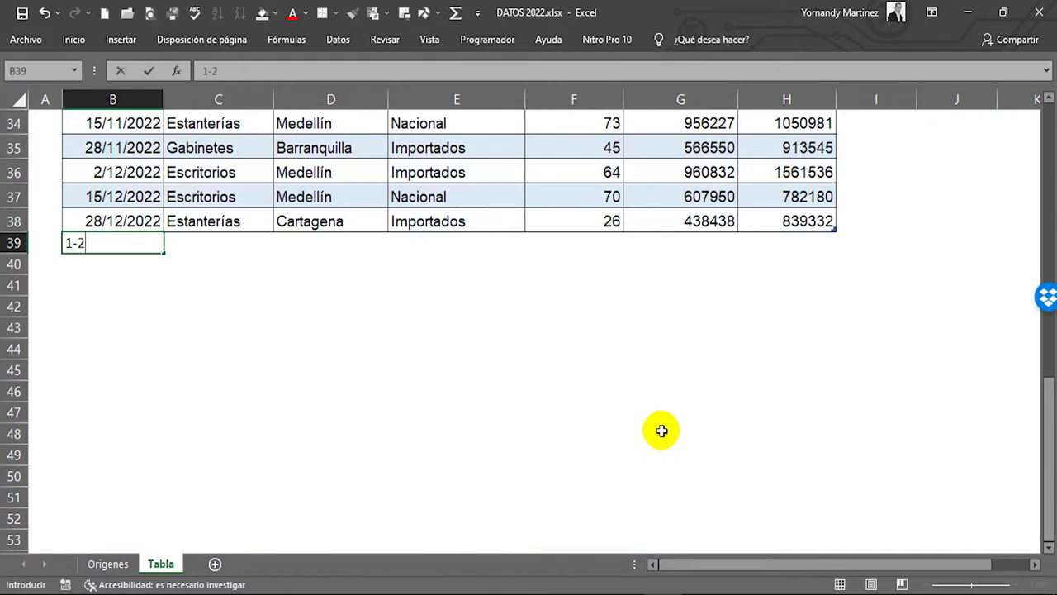
{"action": "key", "text": "Return"}
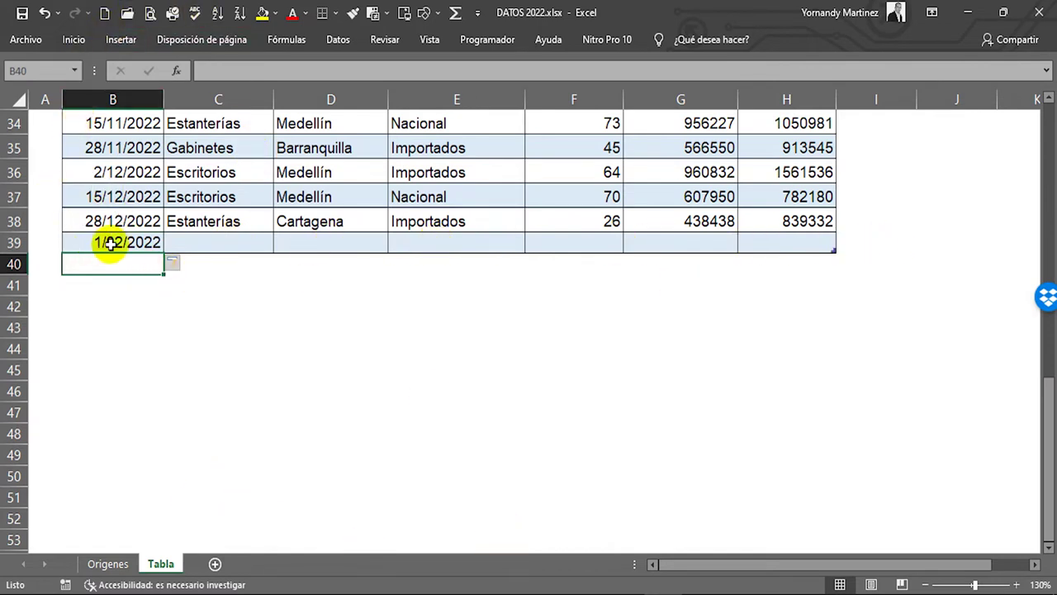
{"action": "left_click", "coordinate": [43, 13]}
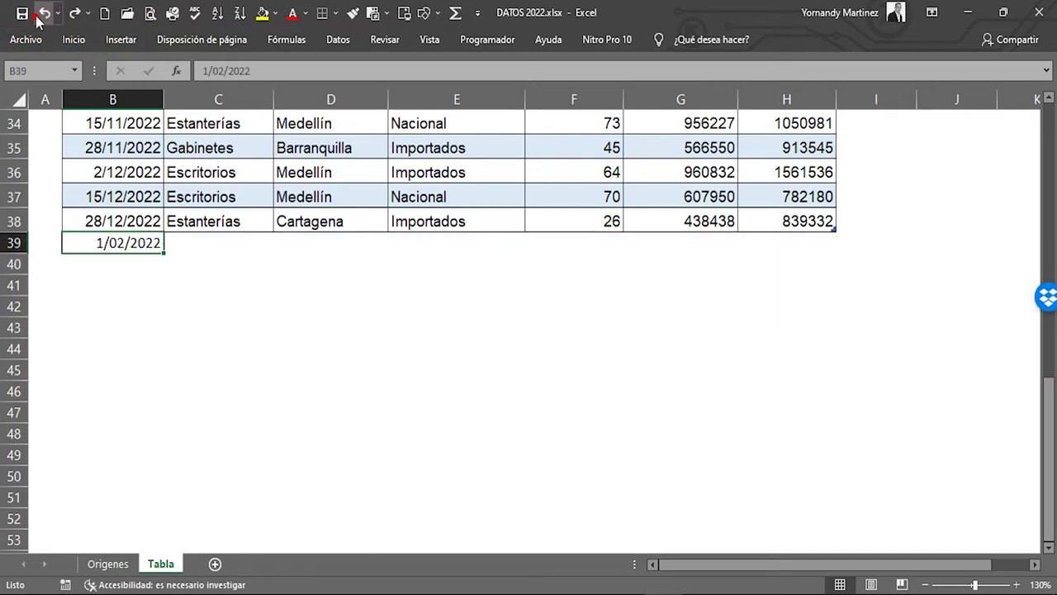
{"action": "left_click", "coordinate": [43, 13]}
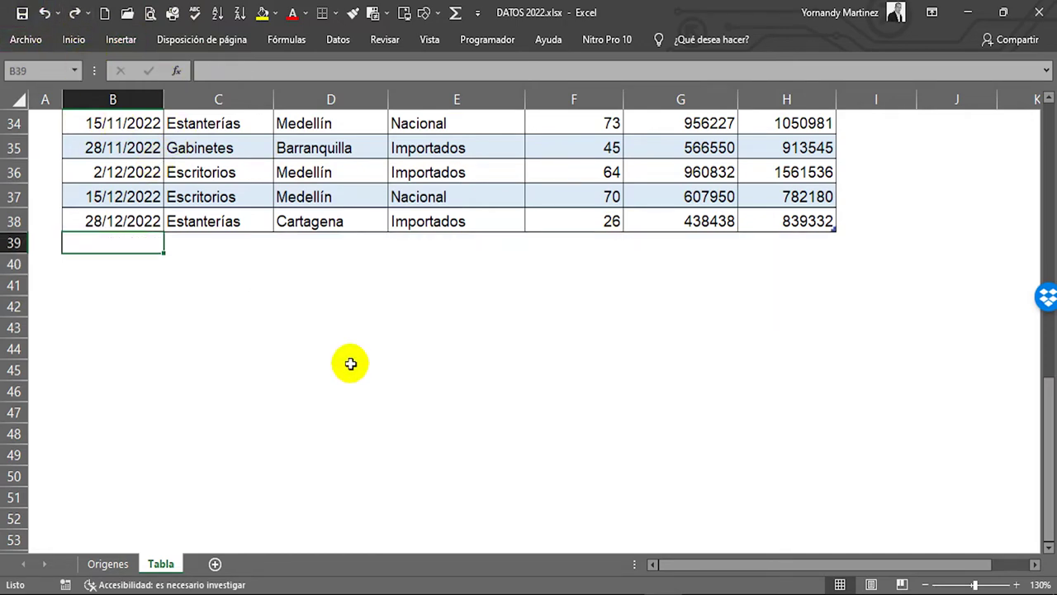
- Add a new table column beside VENTA by entering the header UTILIDAD in I2
{"action": "scroll", "coordinate": [350, 363], "scroll_direction": "up", "scroll_amount": 11}
{"action": "left_click", "coordinate": [871, 141]}
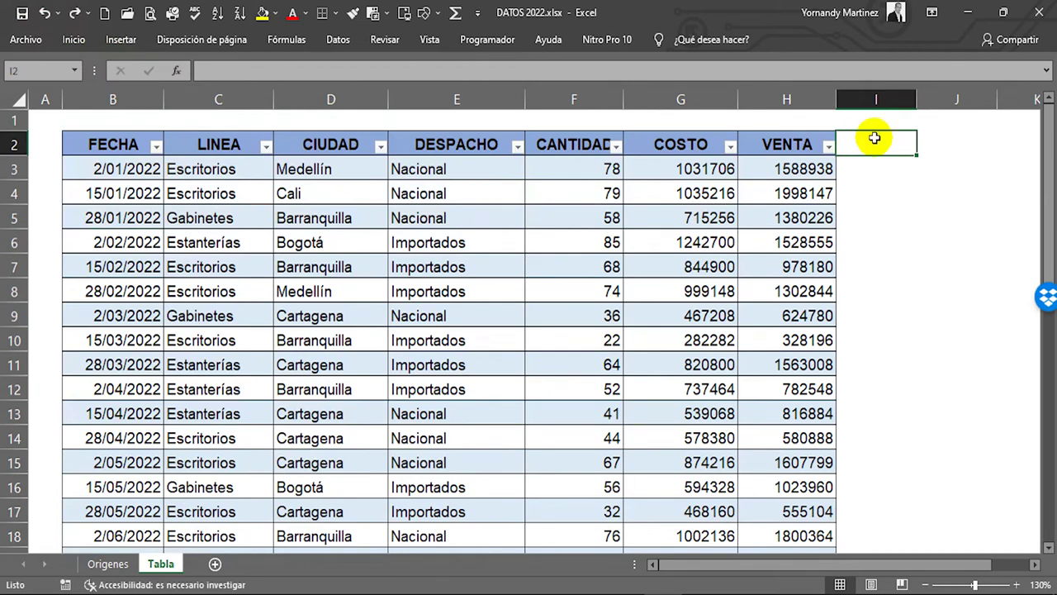
{"action": "type", "text": "UTILIDAD"}
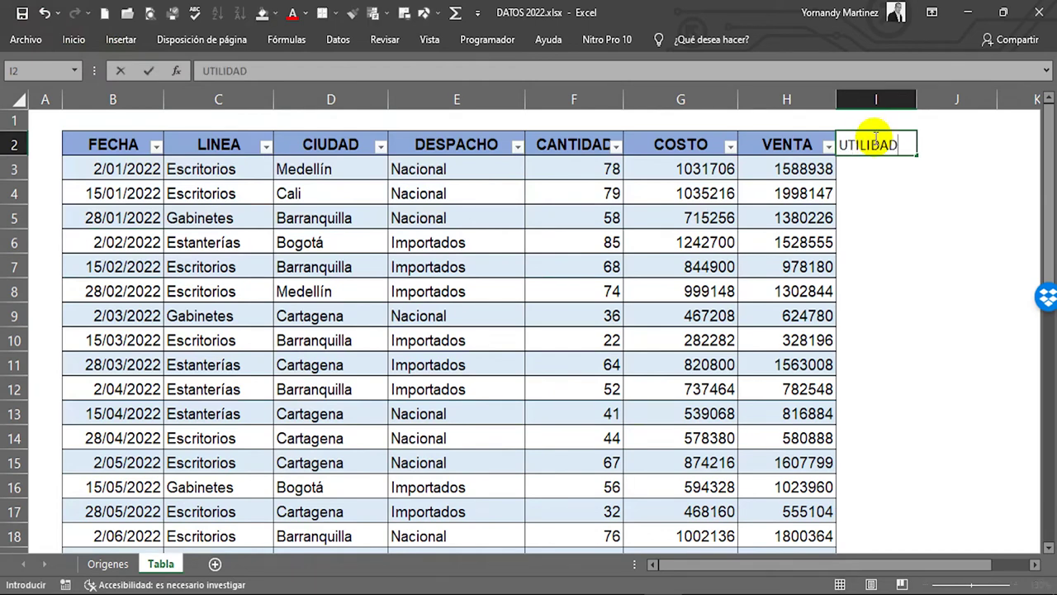
{"action": "key", "text": "Return"}
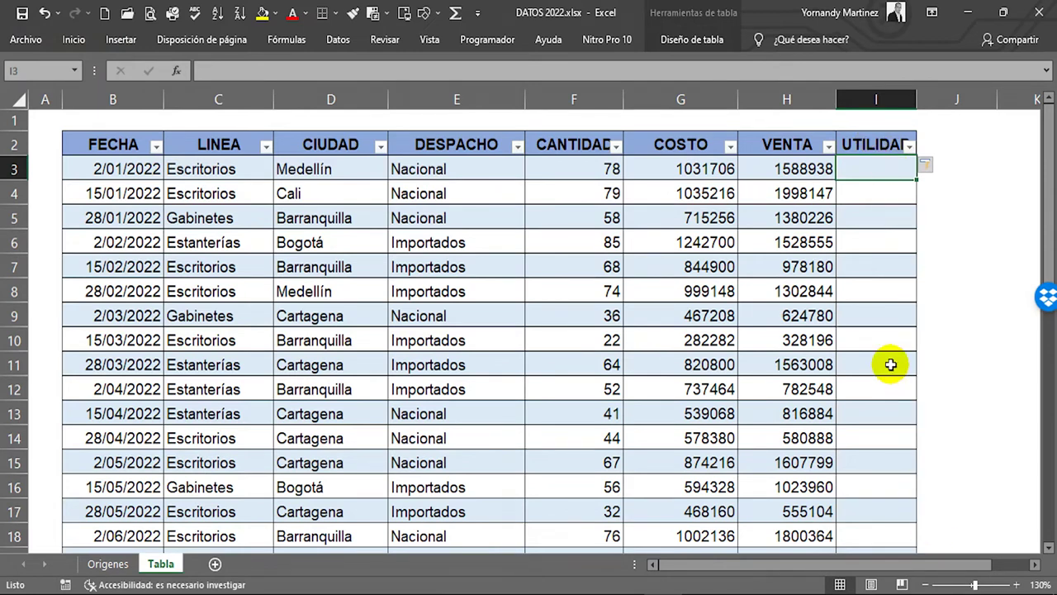
- Undo the addition of the UTILIDAD column beside VENTA and return to cell A1 outside the table
{"action": "key", "text": "ctrl+z"}
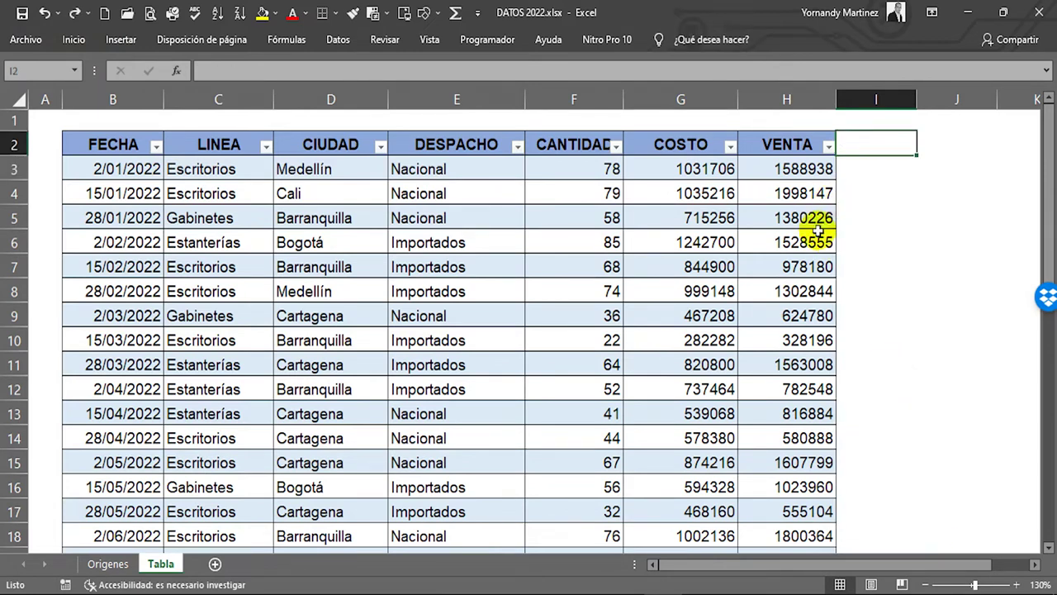
{"action": "left_click", "coordinate": [45, 124]}
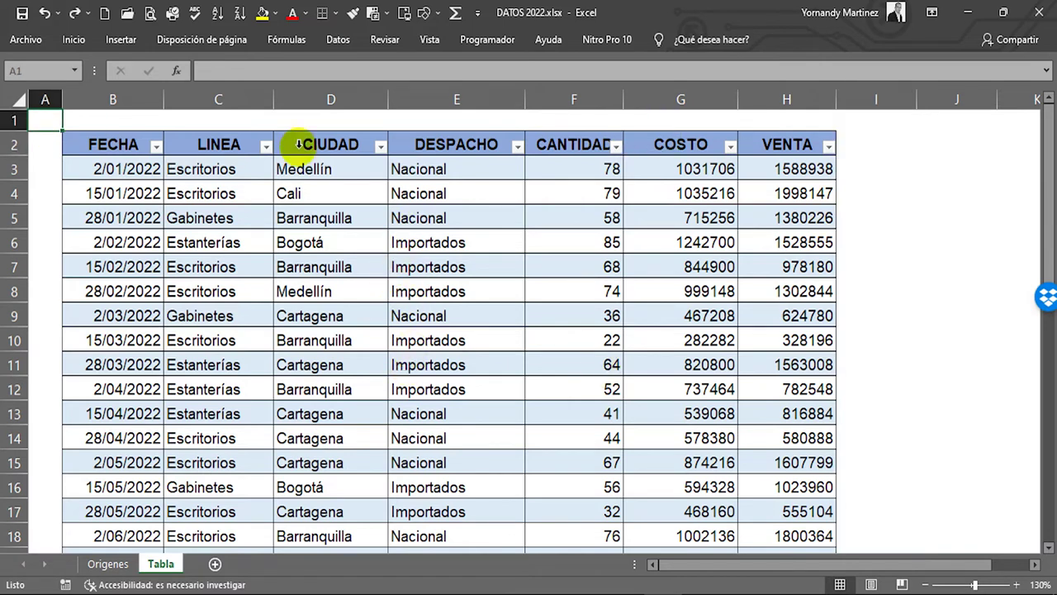
- Select several cells inside the table, ending on E7, to check that its contextual design tools become available
{"action": "left_click", "coordinate": [119, 167]}
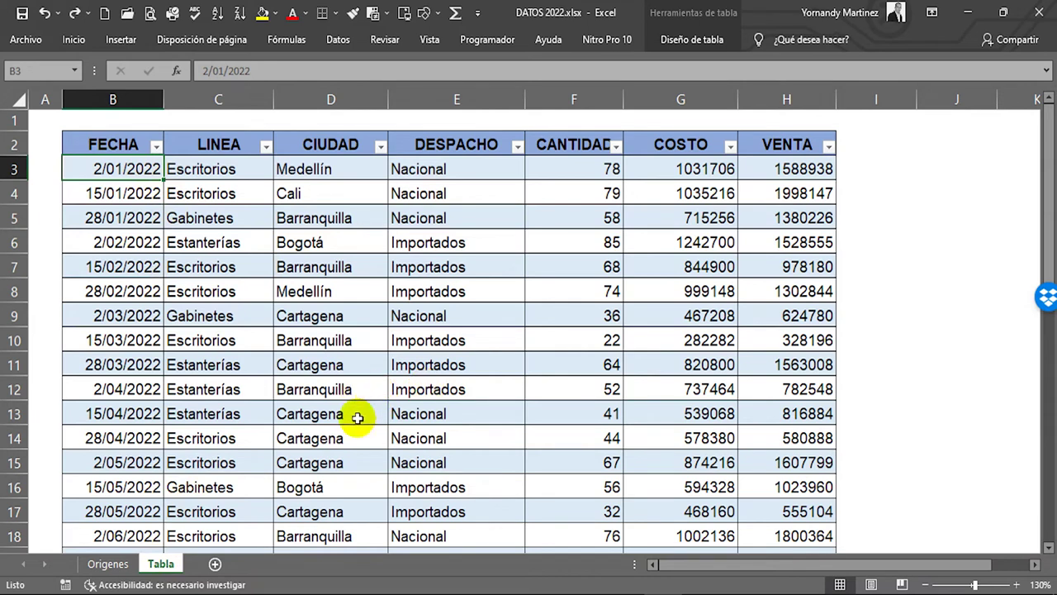
{"action": "left_click", "coordinate": [360, 344]}
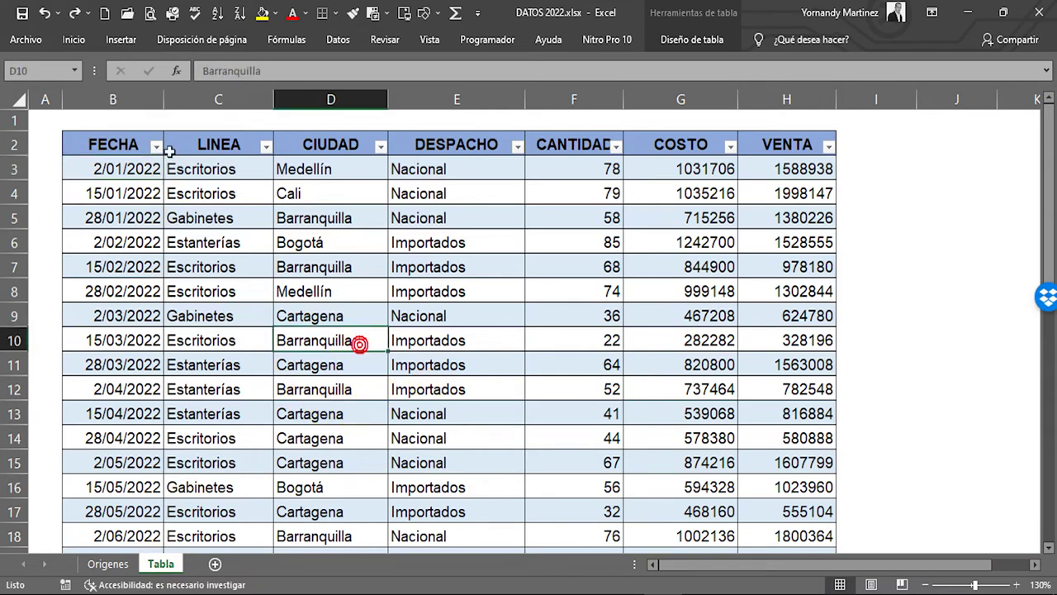
{"action": "left_click", "coordinate": [105, 147]}
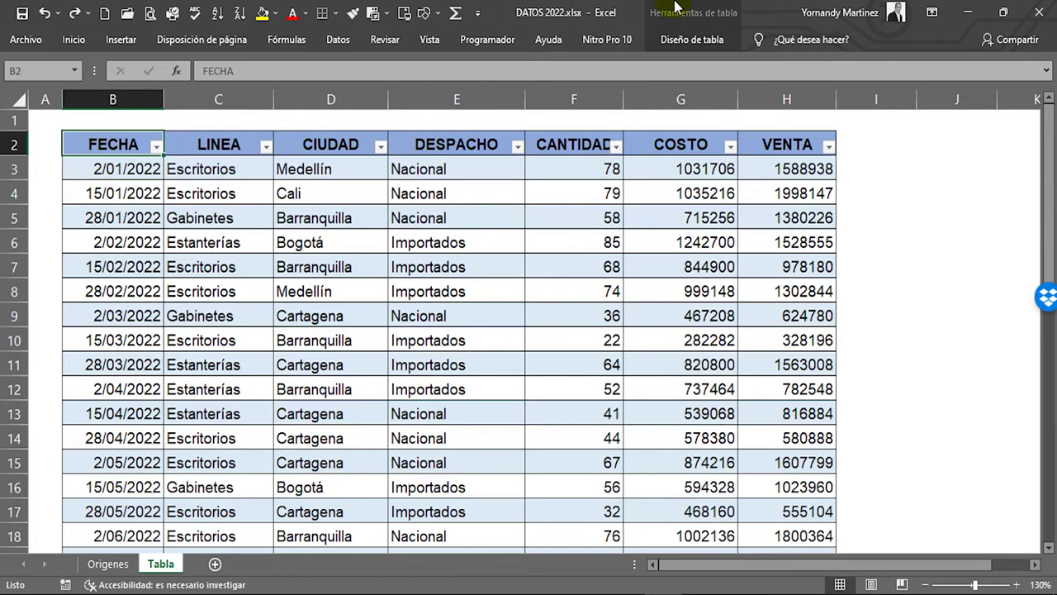
{"action": "left_click", "coordinate": [422, 267]}
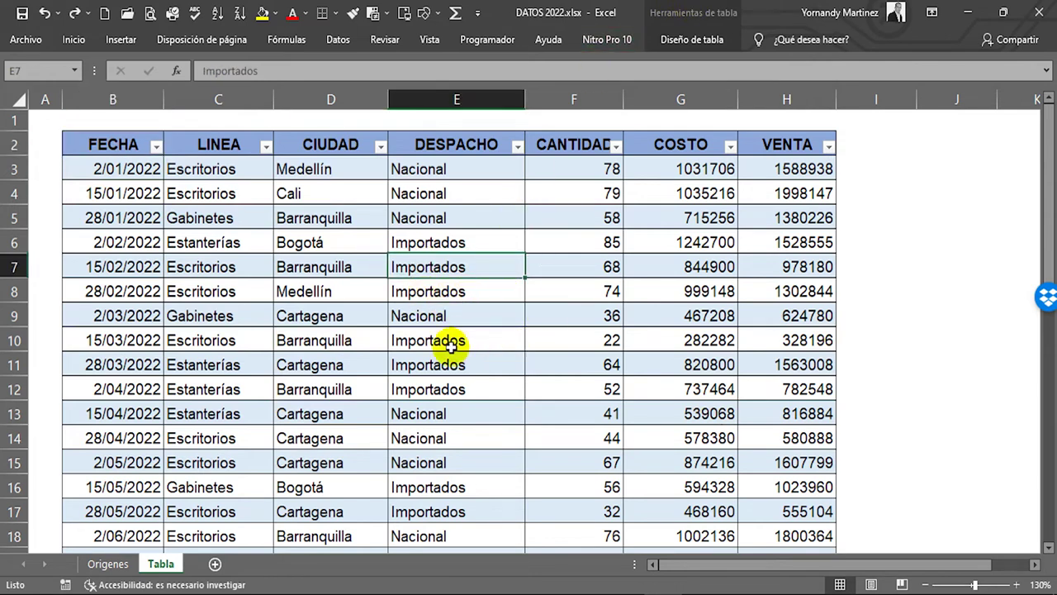
- Try to rename the sales table as D2022, and repeat the attempt with the same name
{"action": "left_click", "coordinate": [708, 46]}
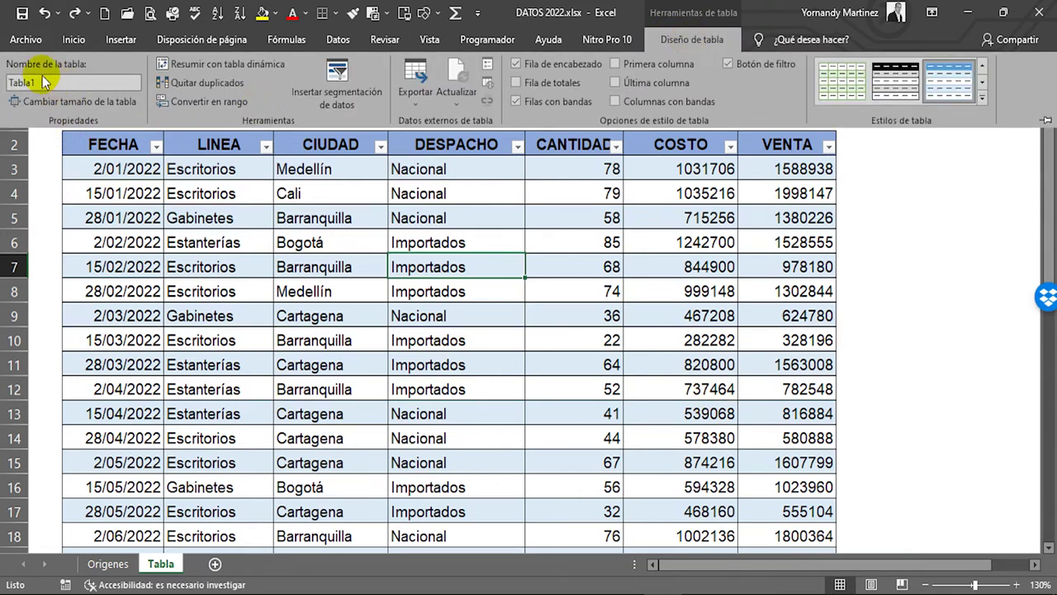
{"action": "left_click", "coordinate": [50, 82]}
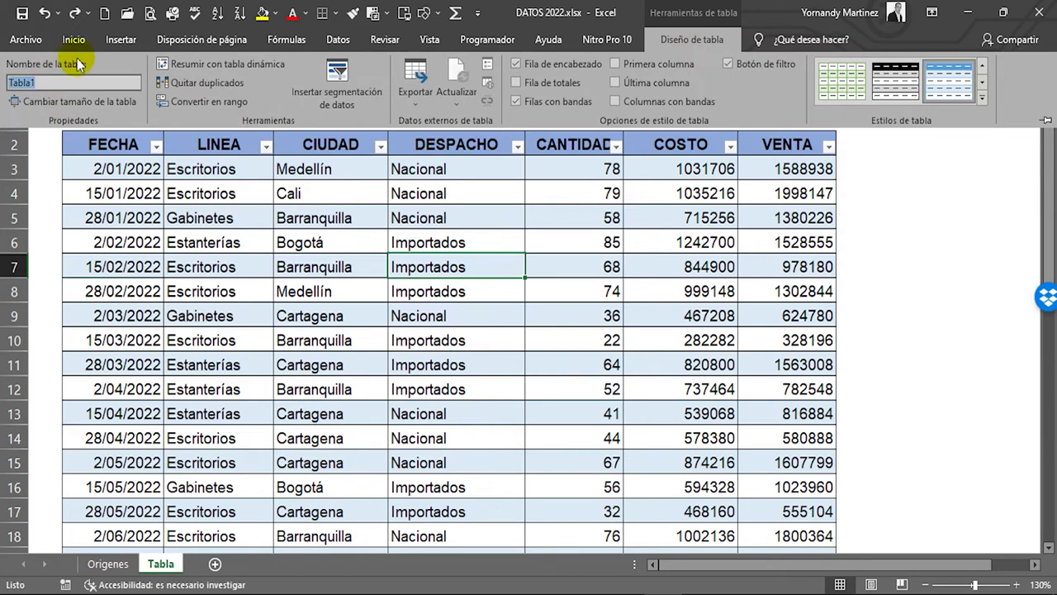
{"action": "type", "text": "D2022"}
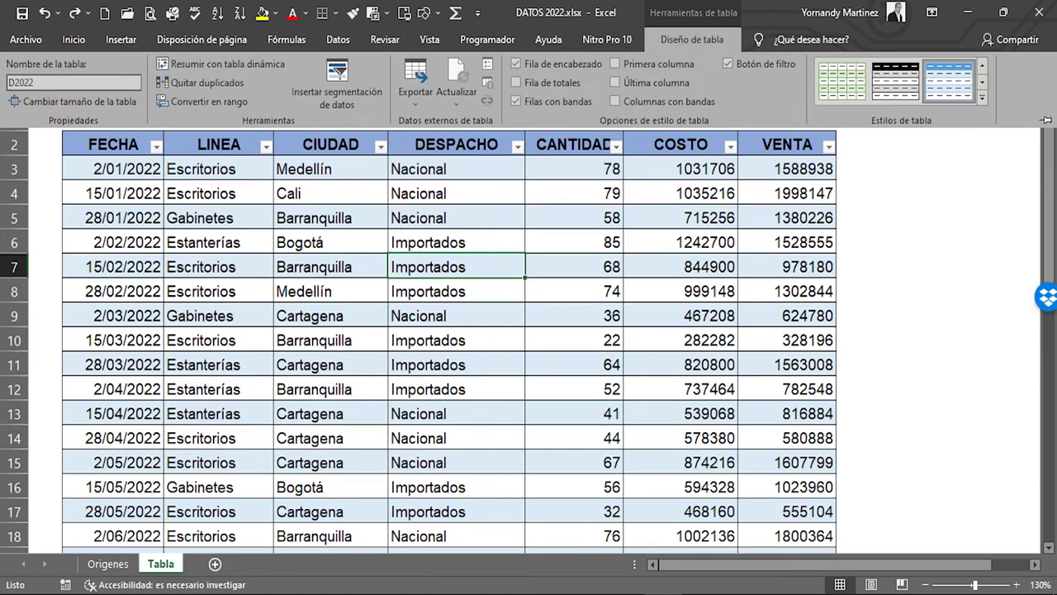
{"action": "key", "text": "Return"}
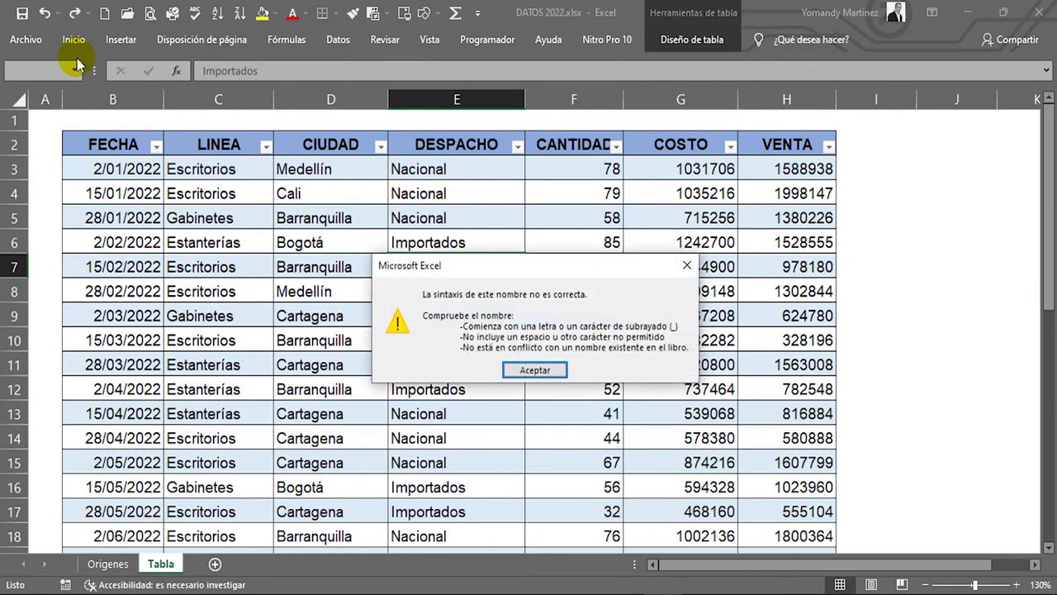
{"action": "left_click", "coordinate": [534, 370]}
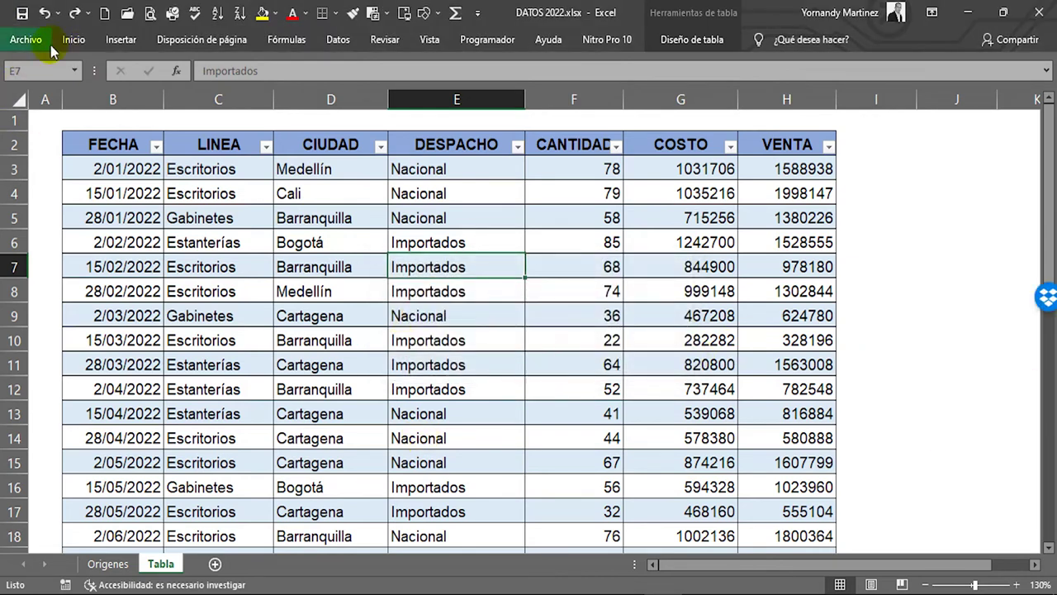
{"action": "left_click", "coordinate": [693, 39]}
{"action": "left_click", "coordinate": [42, 81]}
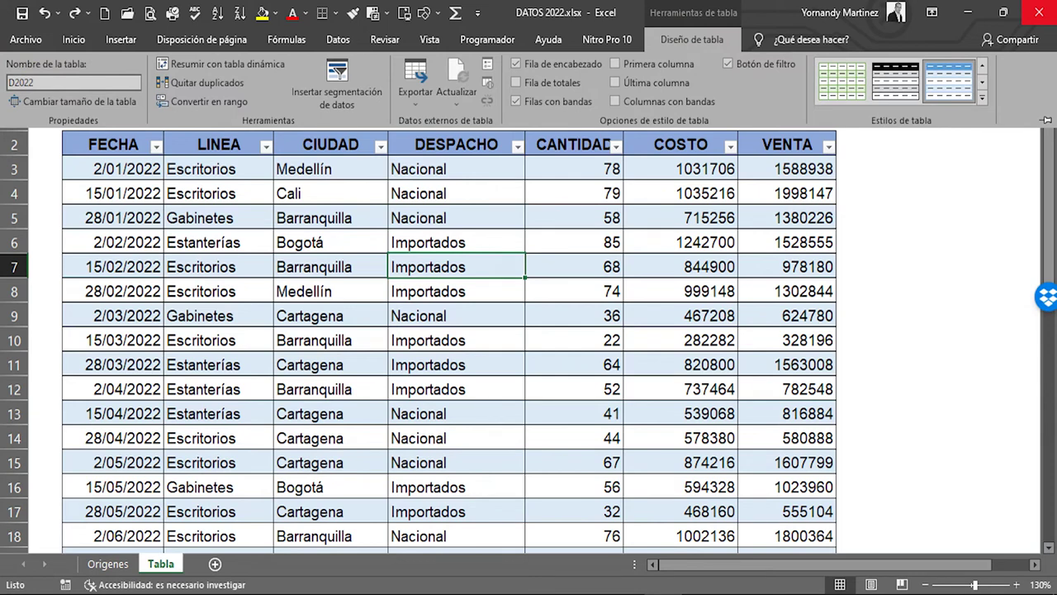
{"action": "key", "text": "Return"}
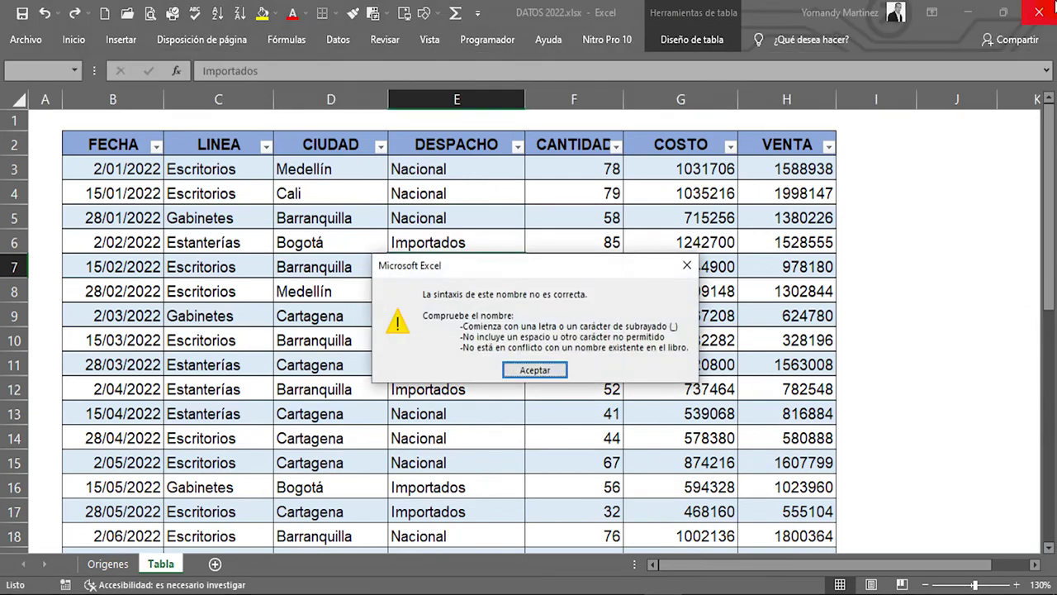
{"action": "key", "text": "Return"}
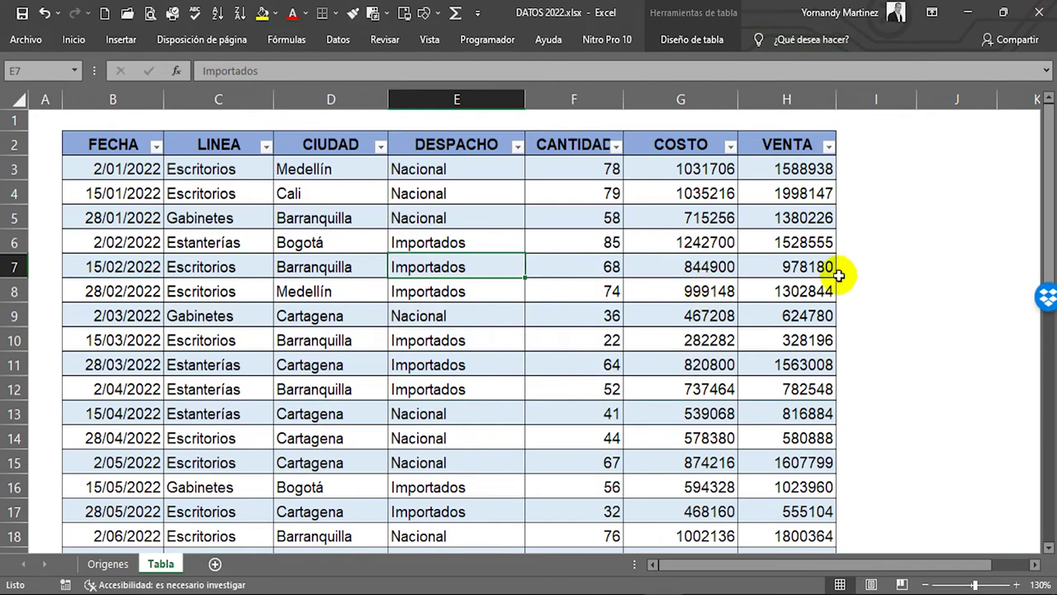
- Rename the sales table as DATOS2022 in its table properties
{"action": "left_click", "coordinate": [692, 40]}
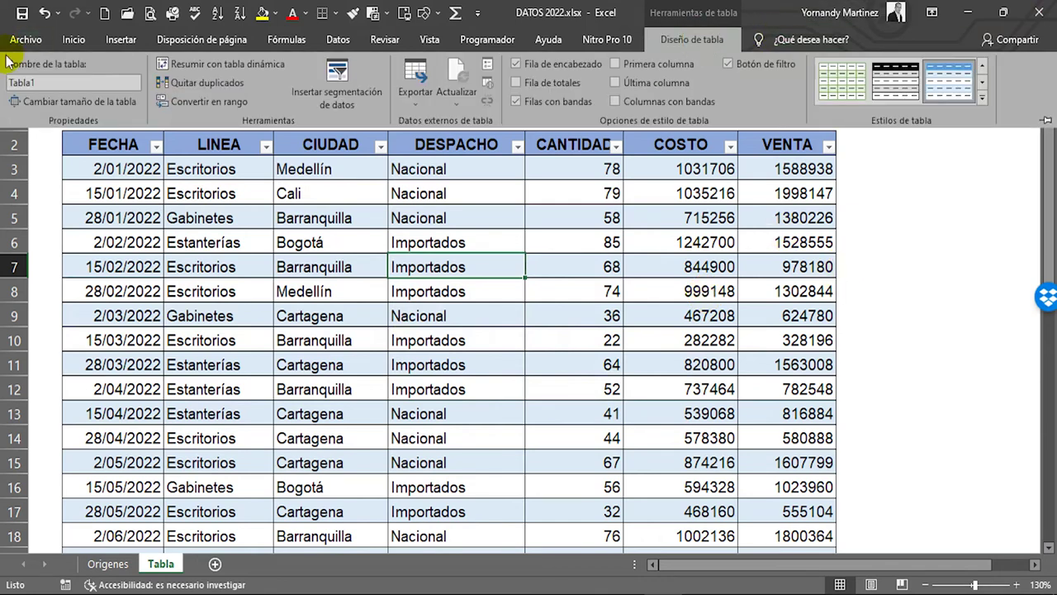
{"action": "left_click", "coordinate": [78, 83]}
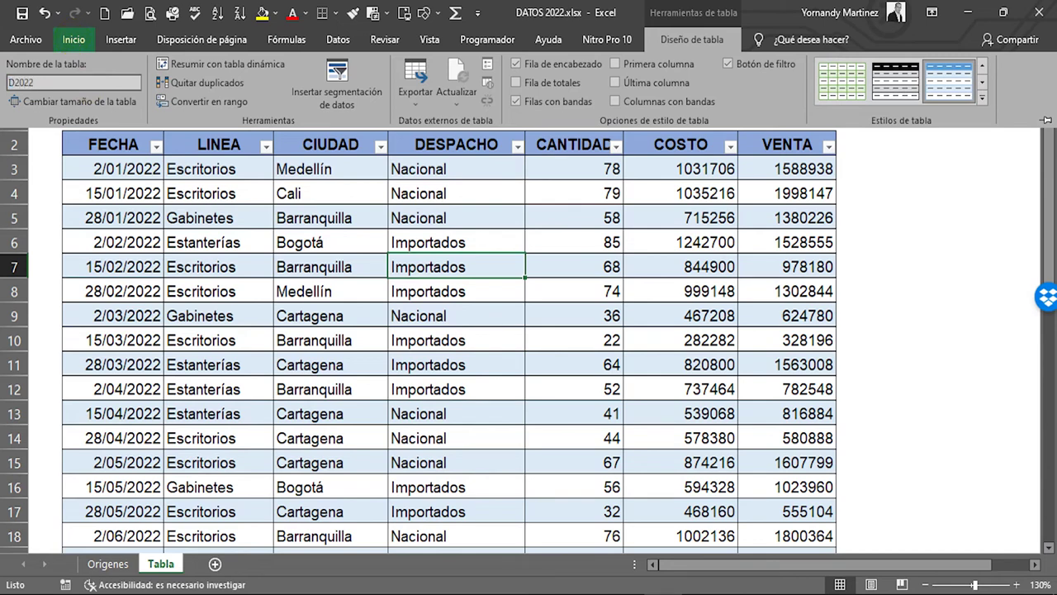
{"action": "left_click", "coordinate": [15, 83]}
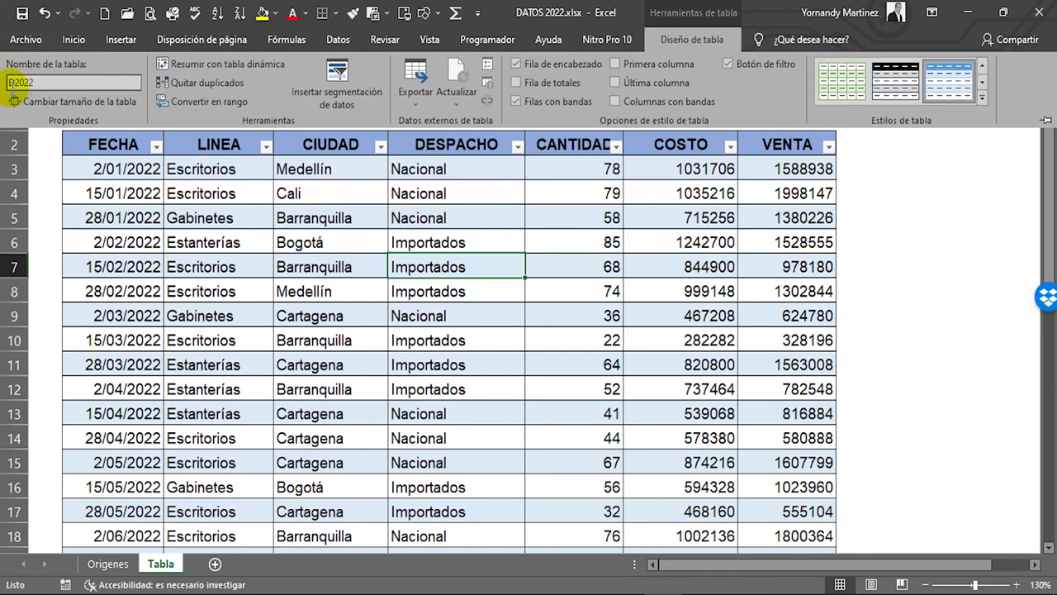
{"action": "left_click", "coordinate": [16, 84]}
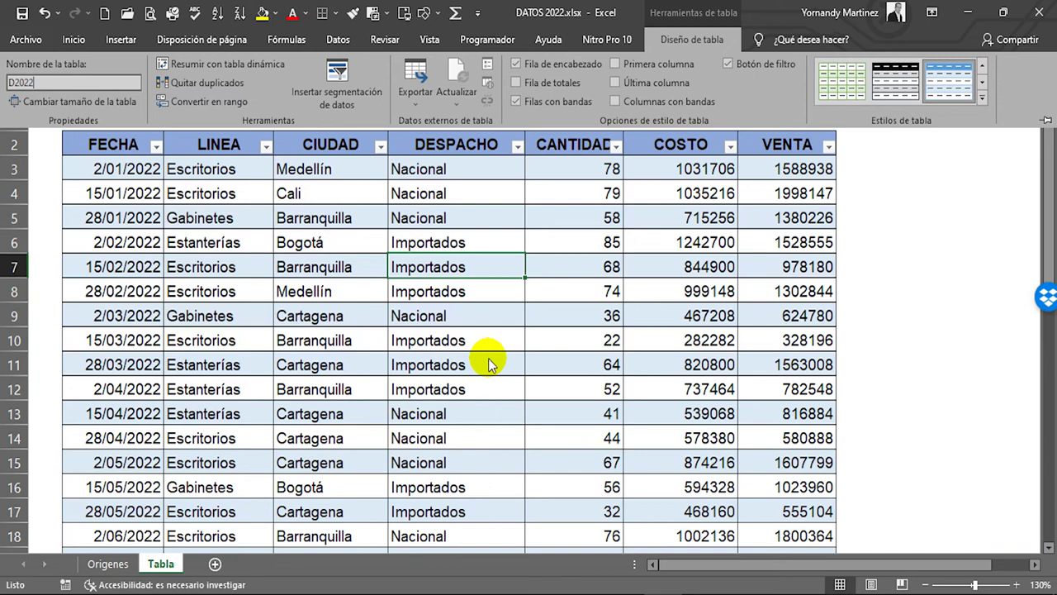
{"action": "left_click", "coordinate": [39, 82]}
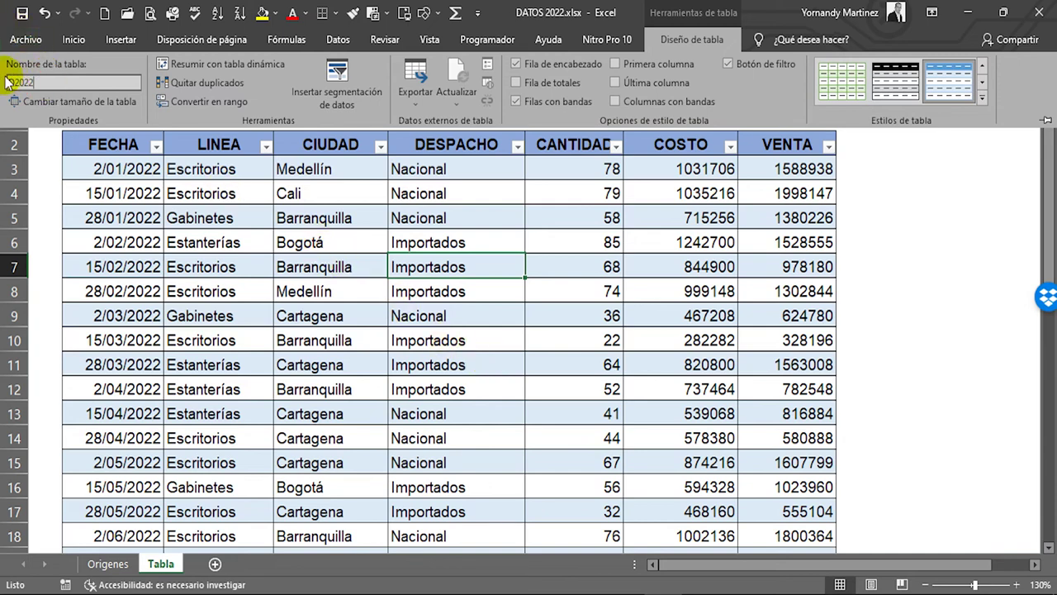
{"action": "key", "text": "BackSpace"}
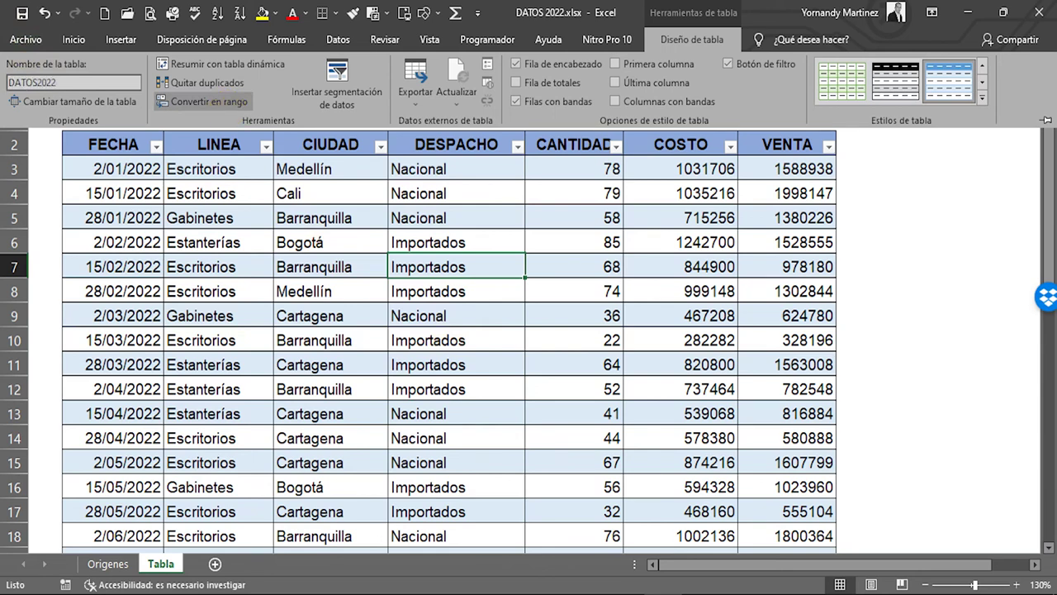
{"action": "left_click", "coordinate": [478, 266]}
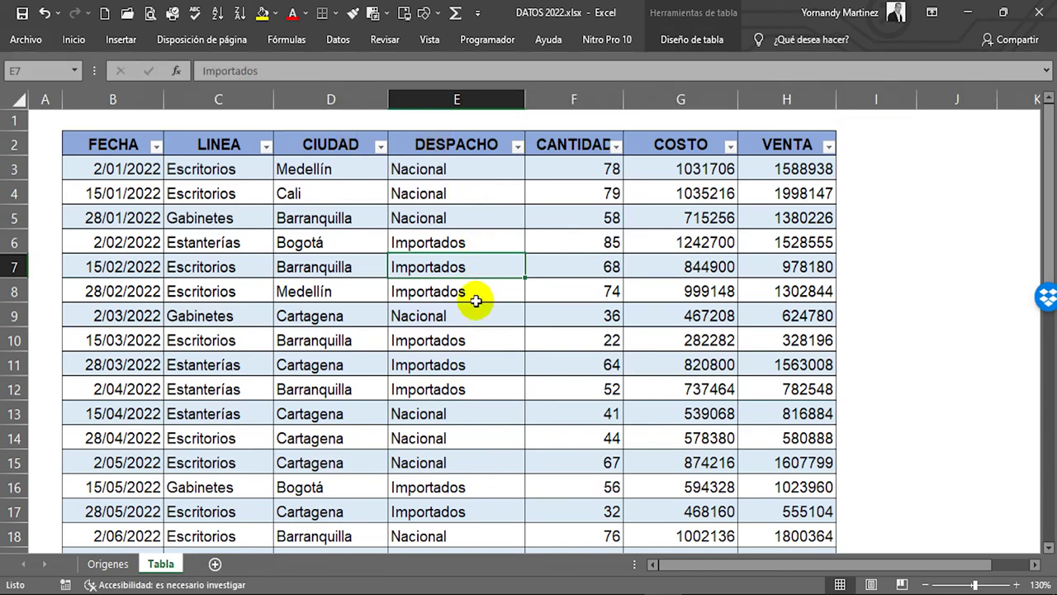
- Check the table's name in its design properties from cell B3, and go back to cell A1
{"action": "left_click", "coordinate": [118, 170]}
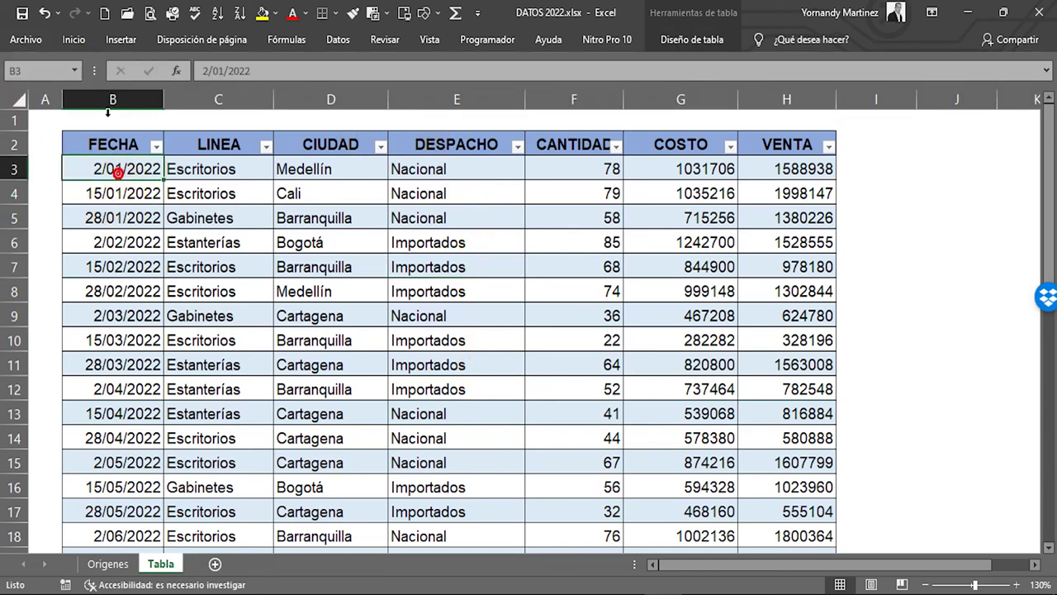
{"action": "left_click", "coordinate": [682, 41]}
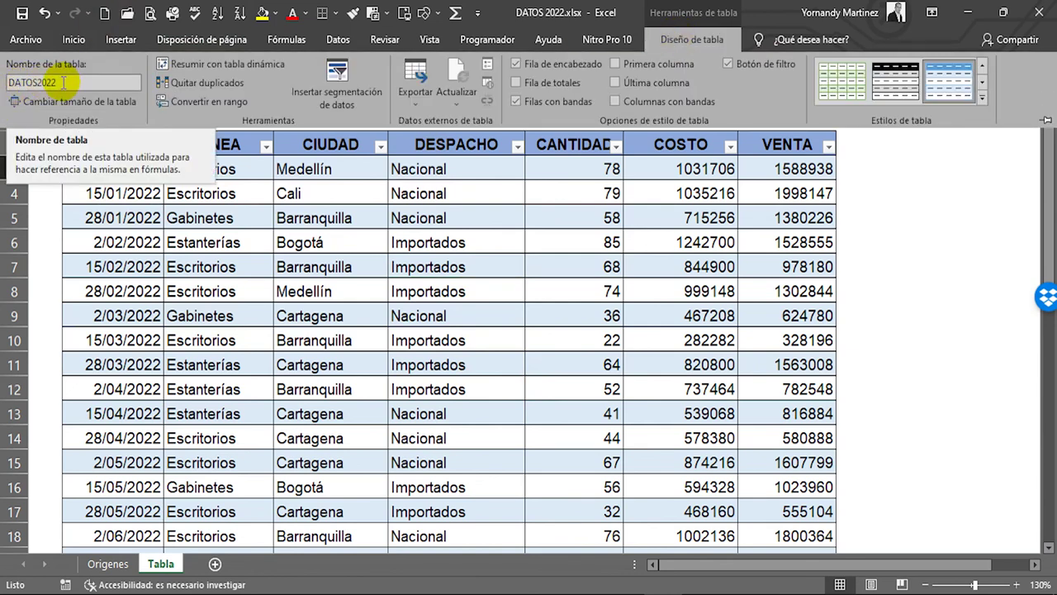
{"action": "left_click", "coordinate": [299, 258]}
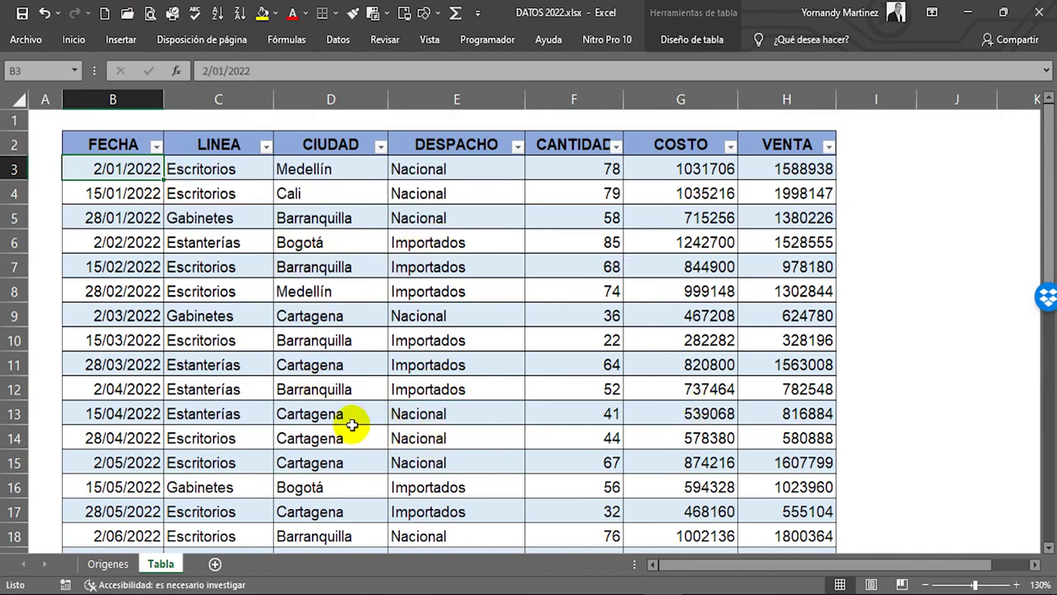
{"action": "left_click", "coordinate": [42, 120]}
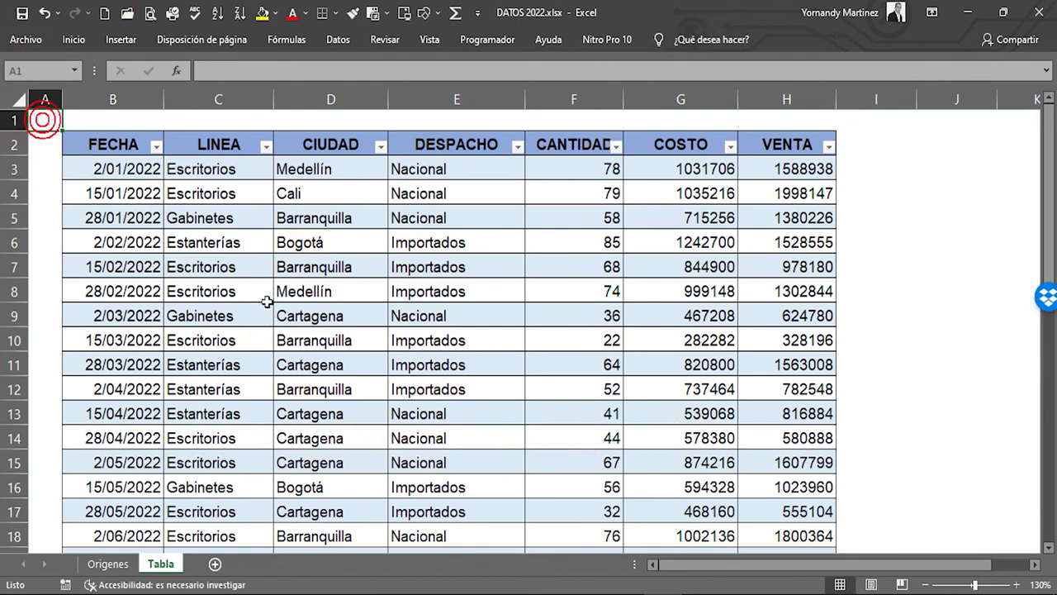